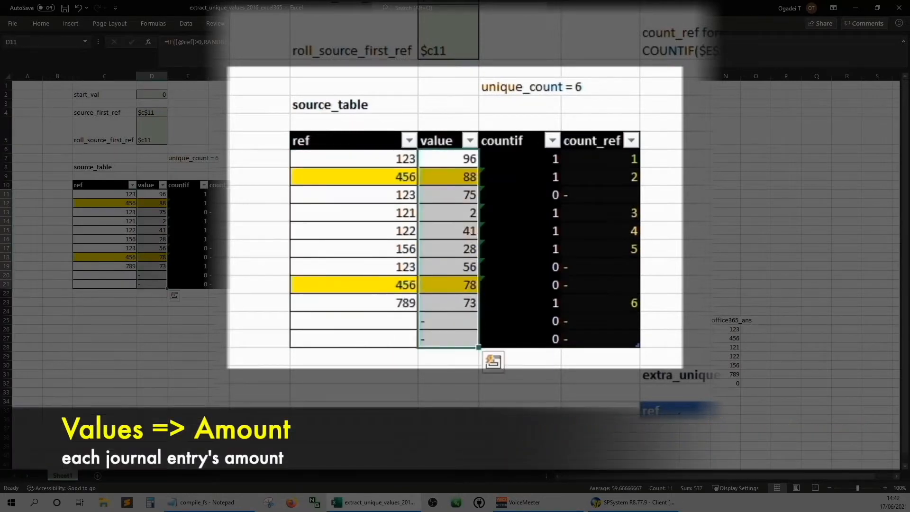
key("Left")
key("shift+Left")
key("shift+Right")
key("shift+Right")
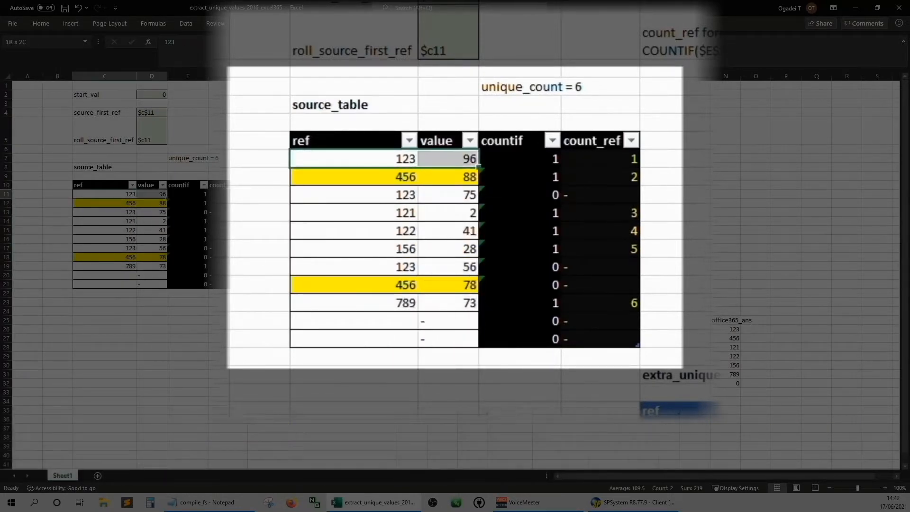
key("Left")
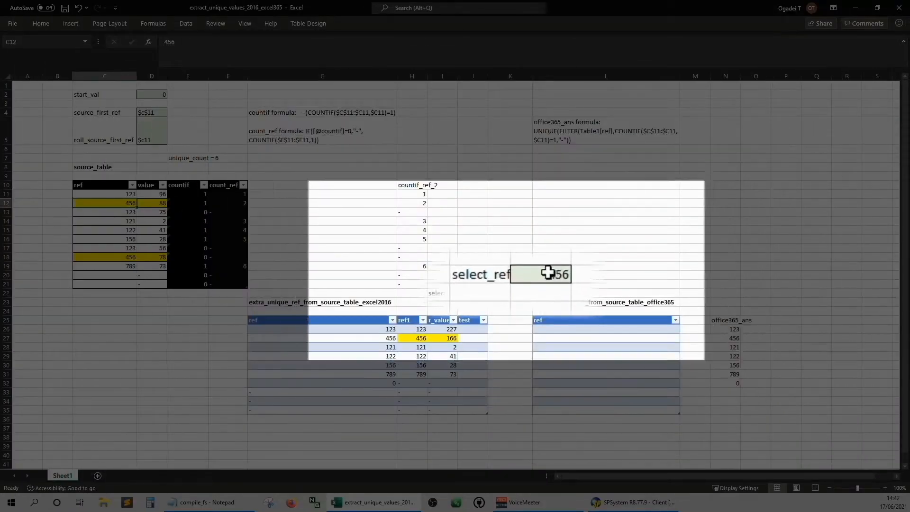
Choose 123 as the select_ref value above the Excel 2016 extract table
left_click(549, 273)
left_click(586, 277)
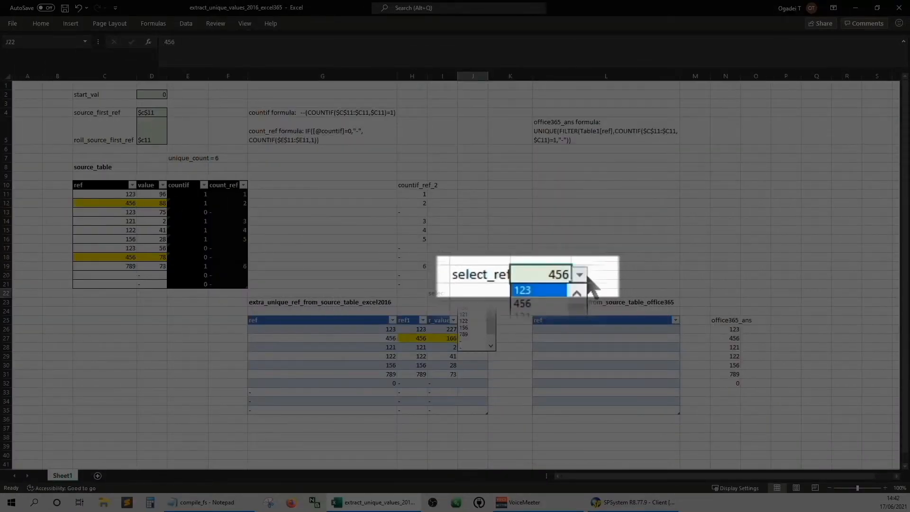
key("Return")
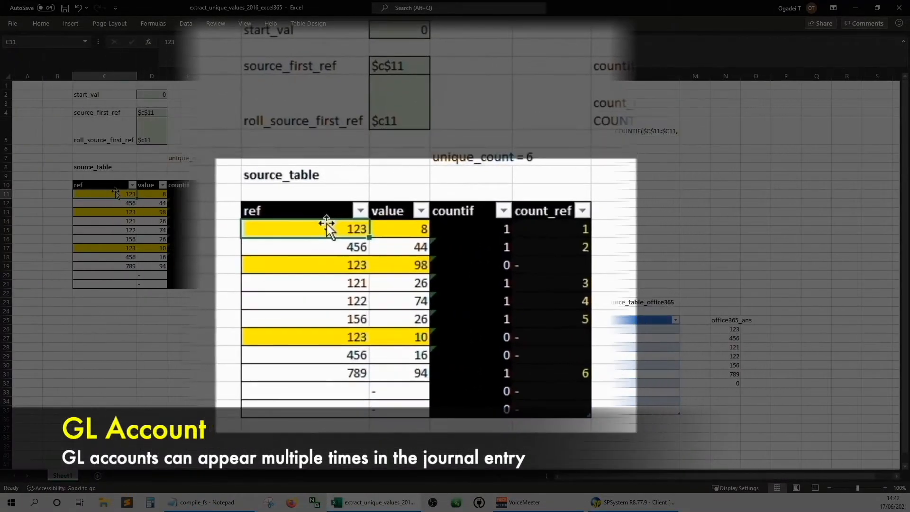
Examine the highlighted rows with ref 123 and their values in source_table
key("Right")
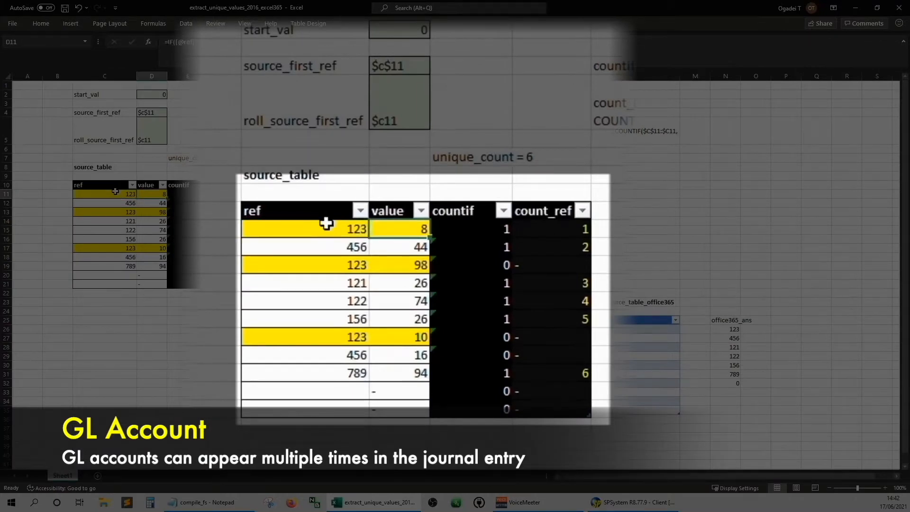
key("Down")
key("Down")
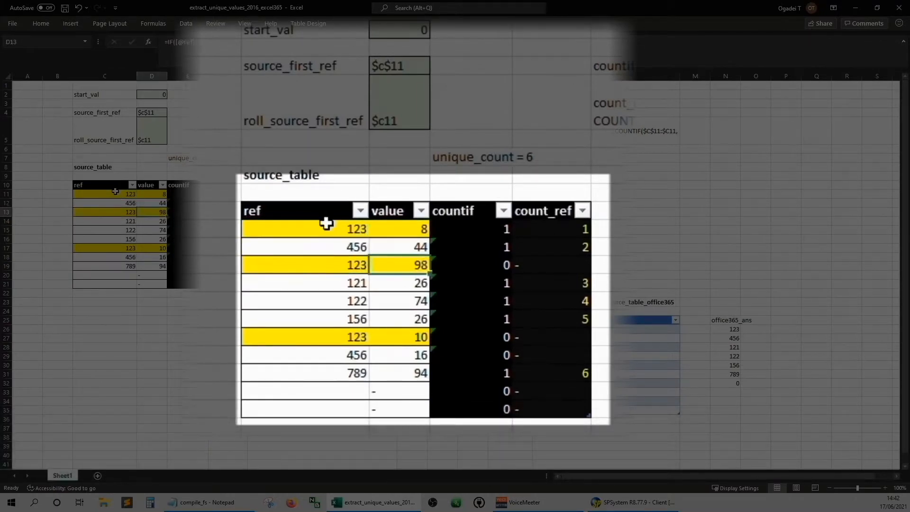
key("Down")
key("Down")
key("Down")
key("Down")
key("Left")
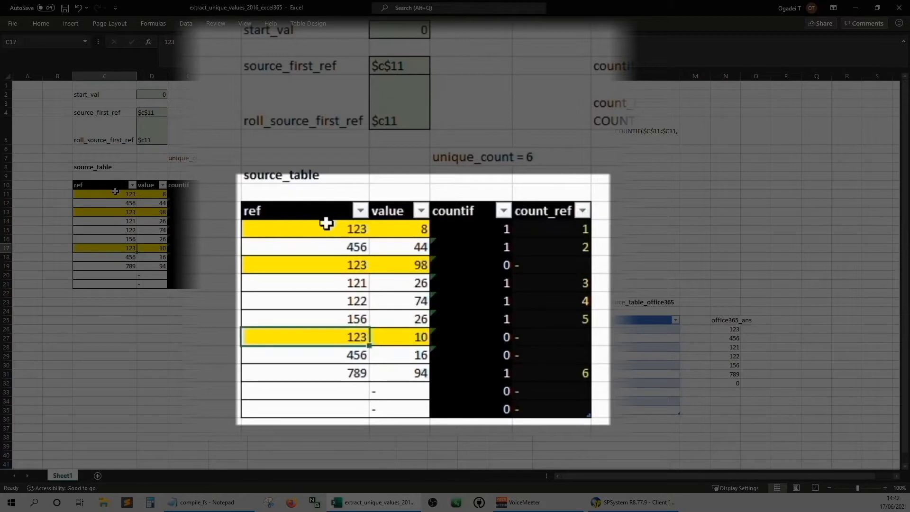
key("Right")
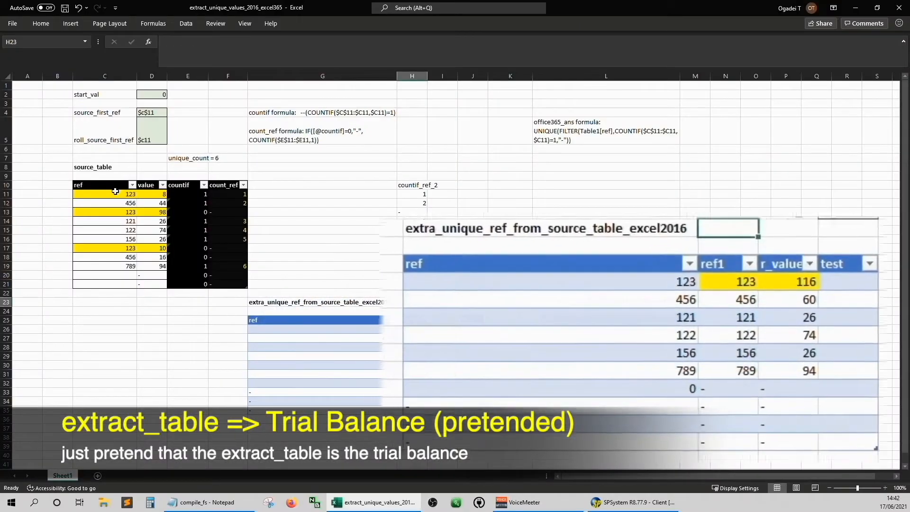
Examine the ref1 and r_value columns of the Excel 2016 extract table
key("Down")
key("shift+Right")
key("shift+Down")
key("shift+Down")
key("shift+Down")
key("shift+Down")
key("shift+Down")
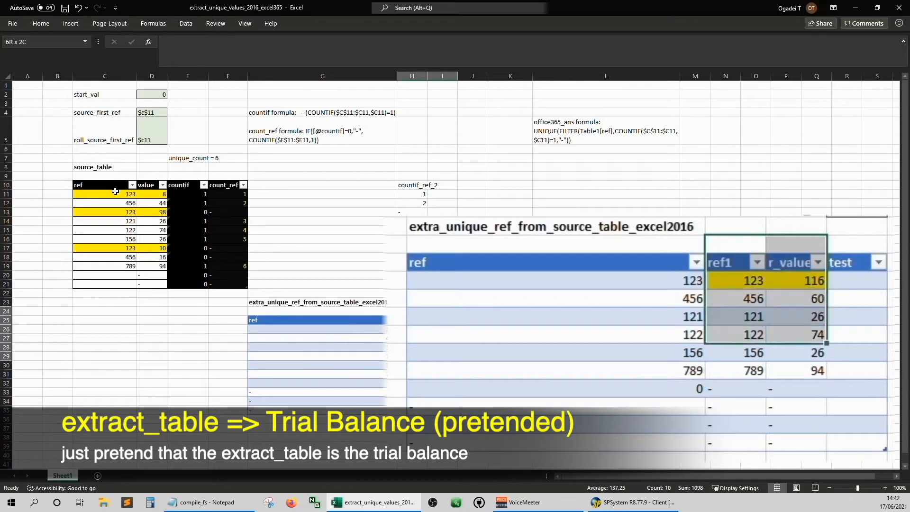
key("Up")
key("Down")
key("Down")
key("Down")
key("Right")
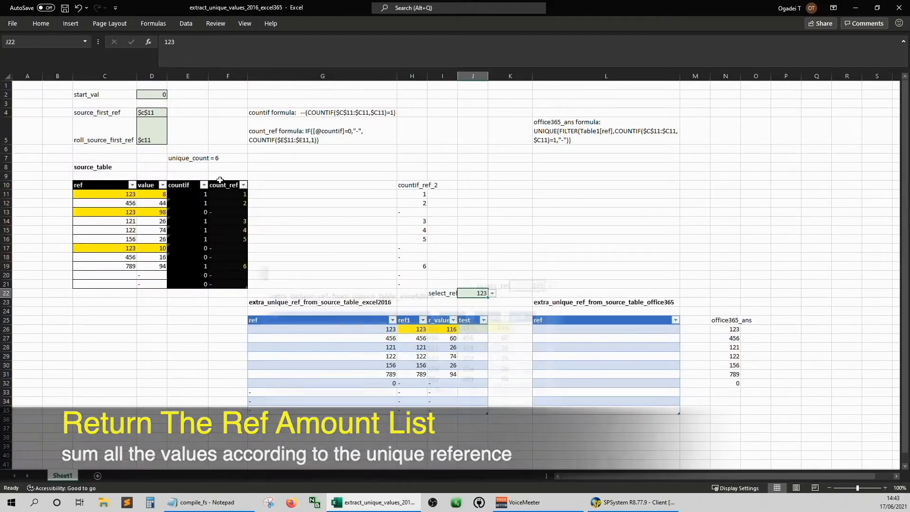
Choose 456 as the select_ref value above the Excel 2016 extract table
left_click(493, 293)
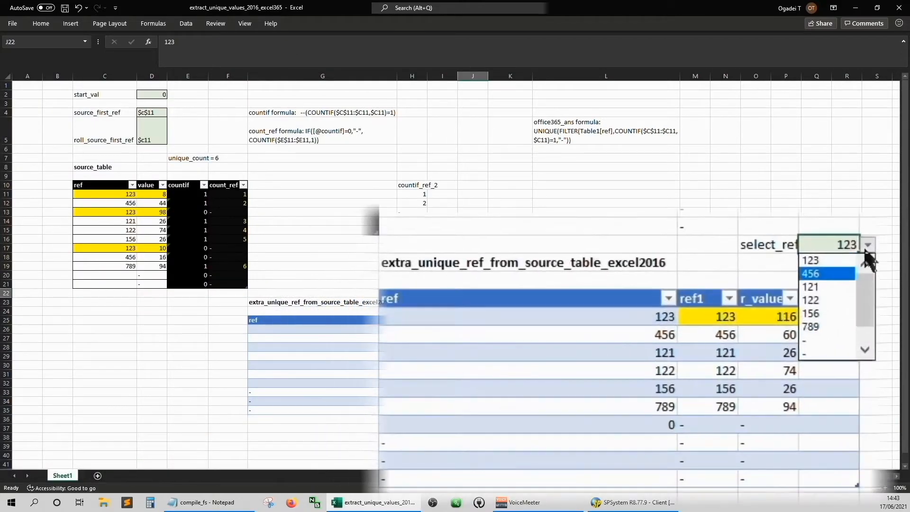
left_click(470, 308)
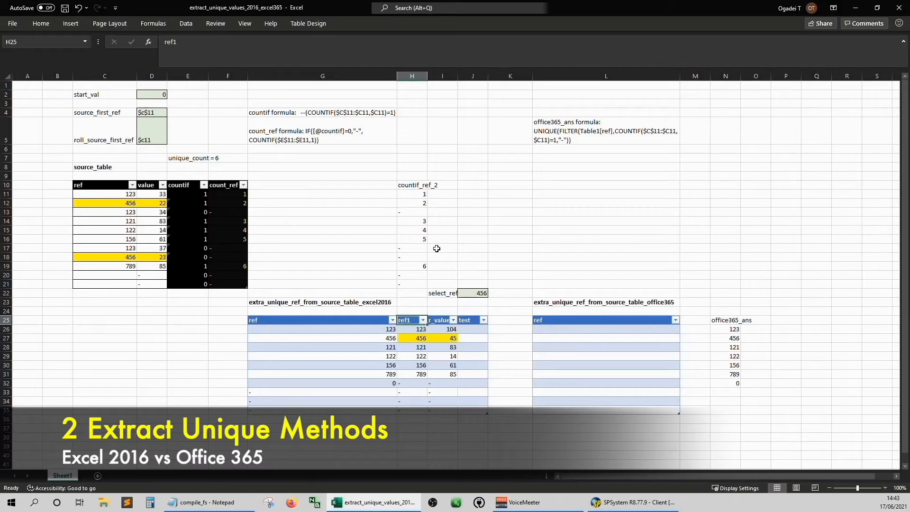
left_click(269, 192)
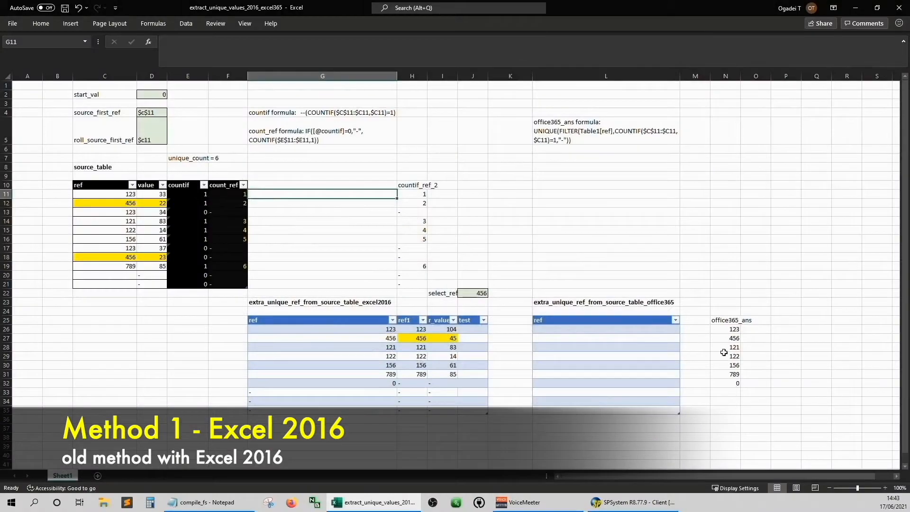
left_click(752, 308)
key("Down")
key("Left")
key("Down")
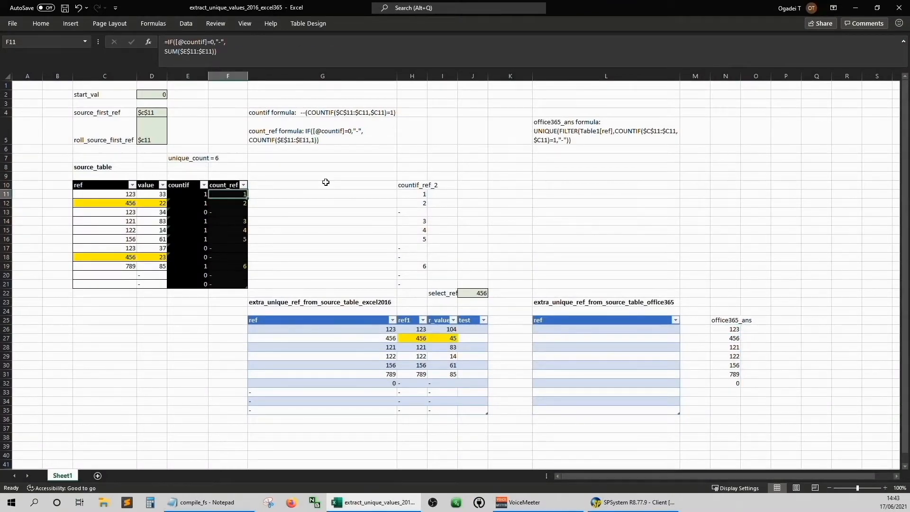
Clear all formulas from the count_ref column of source_table and return to its first data cell
key("ctrl+shift+Down")
key("Delete")
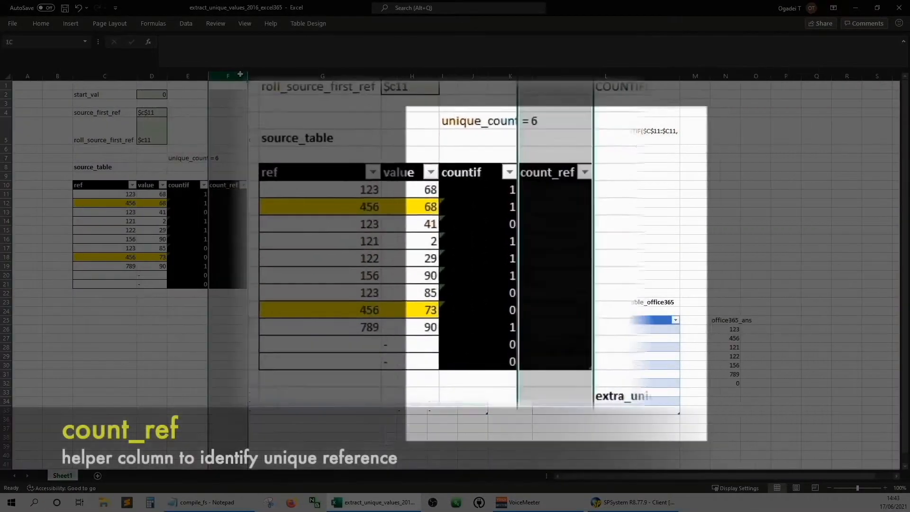
left_click(237, 165)
left_click(238, 189)
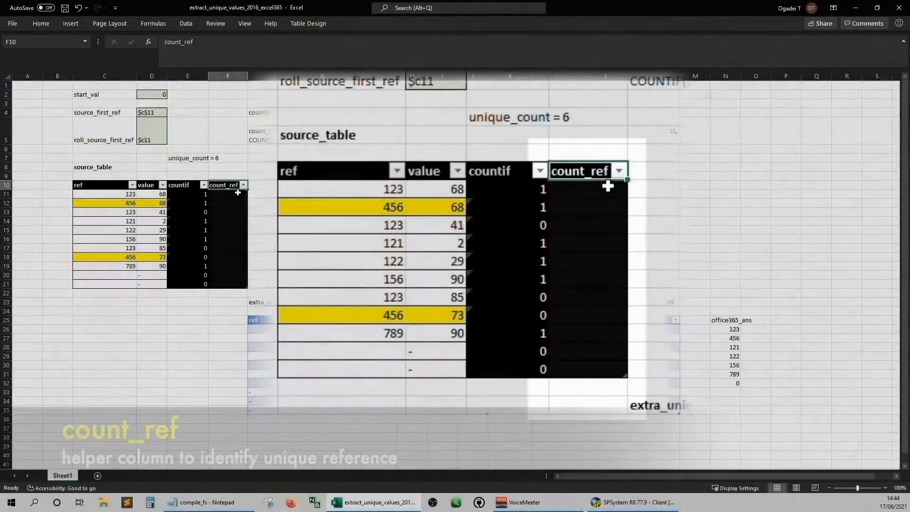
left_click(238, 193)
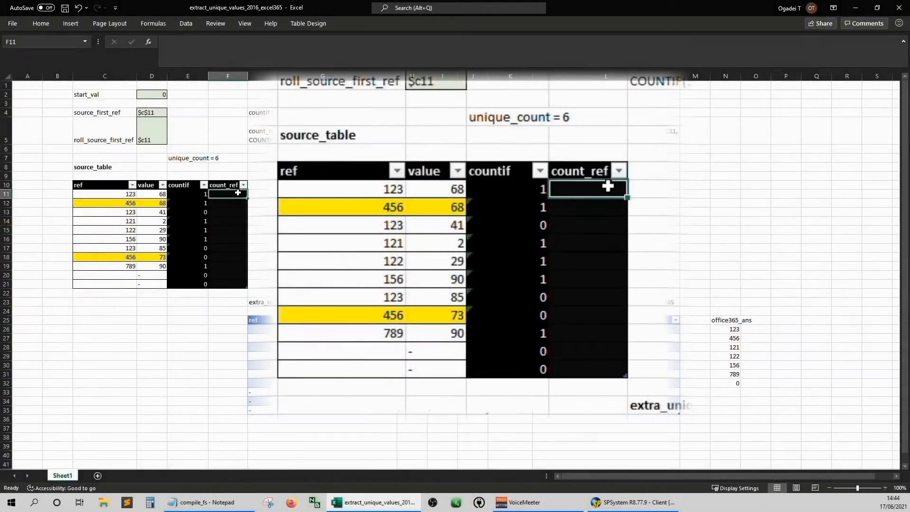
Examine the emptied count_ref column and the ref and value entries of source_table
key("ctrl+shift+Down")
key("Up")
key("Down")
key("Left")
key("Left")
key("Left")
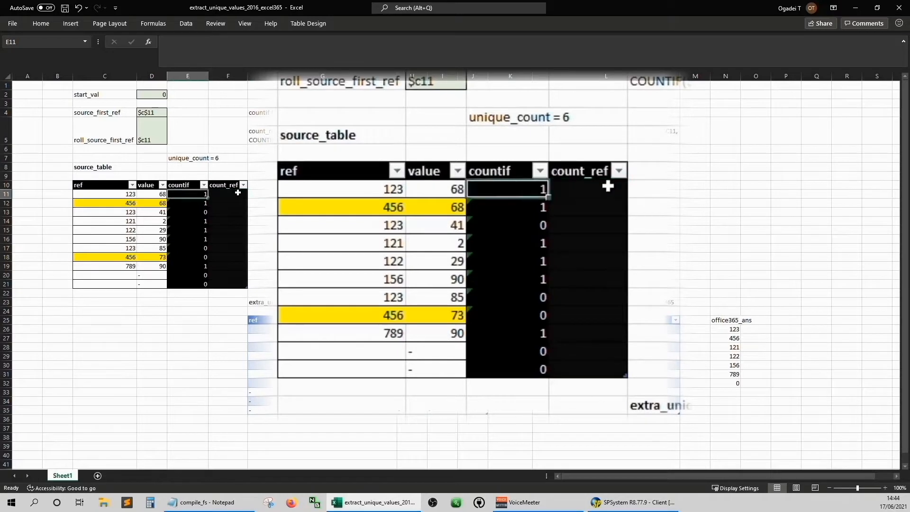
key("shift+Right")
key("shift+Down")
key("shift+Down")
key("shift+Down")
key("shift+Down")
key("shift+Down")
key("shift+Down")
key("shift+Down")
key("shift+Down")
key("shift+Down")
key("shift+Down")
key("Up")
key("Down")
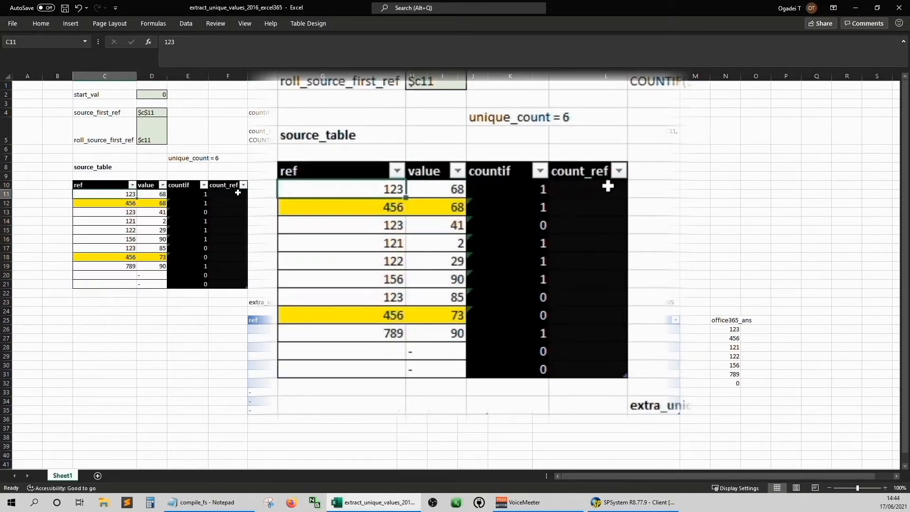
key("Right")
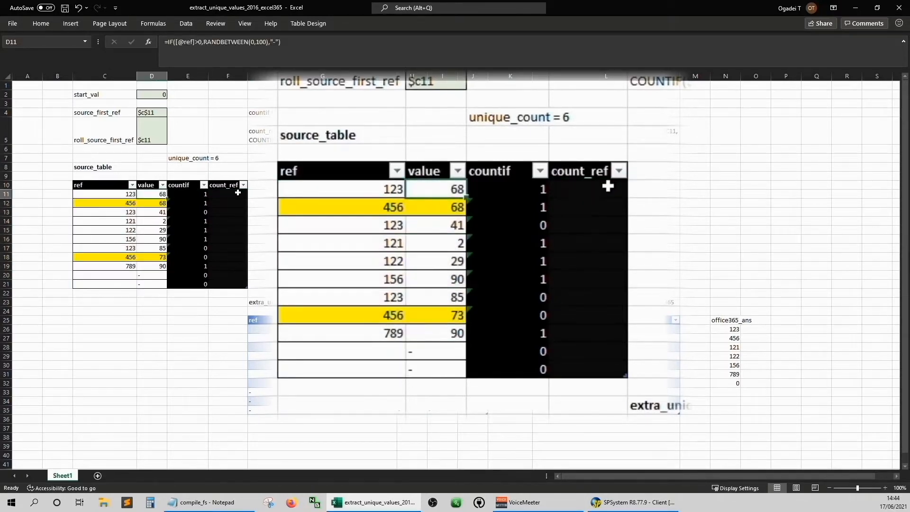
key("Left")
key("Right")
key("Right")
key("Right")
key("Right")
key("Right")
key("Right")
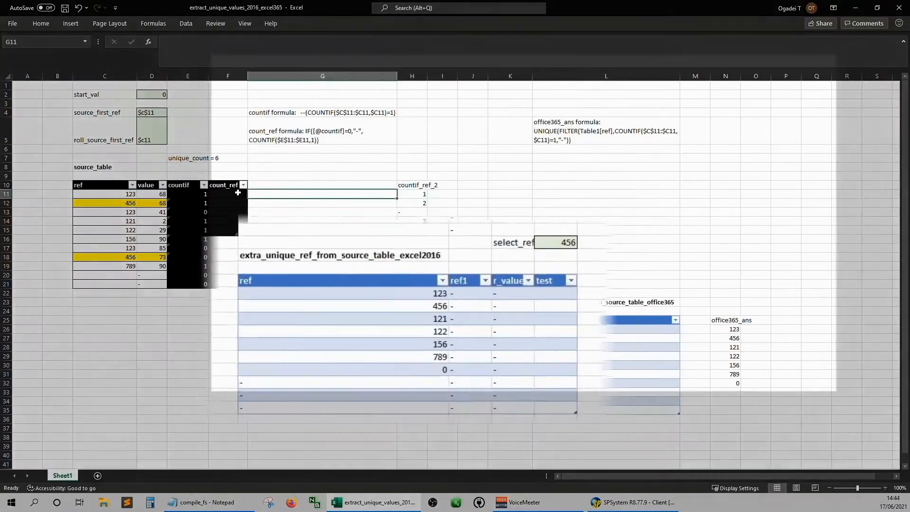
Inspect the Excel 2016 extract table and its select_ref cell with the count_ref helper column empty
key("Down")
key("Down")
key("Down")
key("Down")
key("Down")
key("Right")
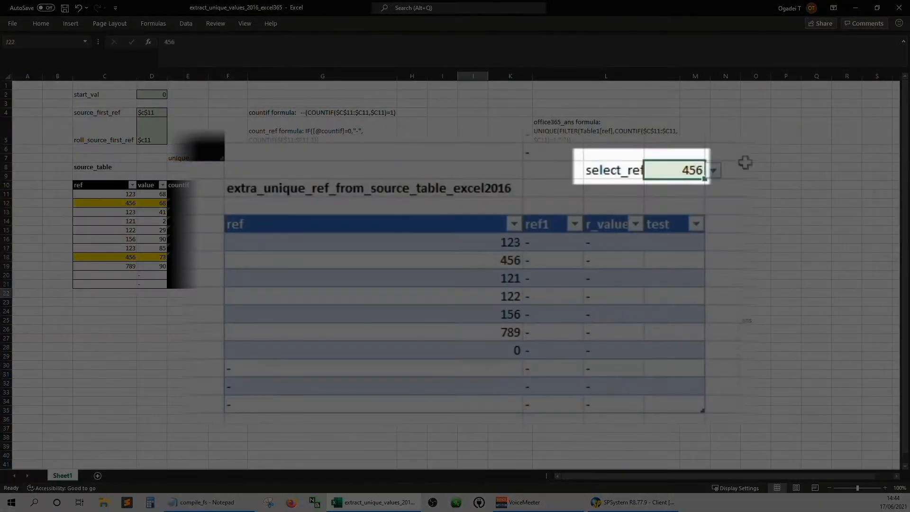
left_click(714, 171)
left_click(713, 172)
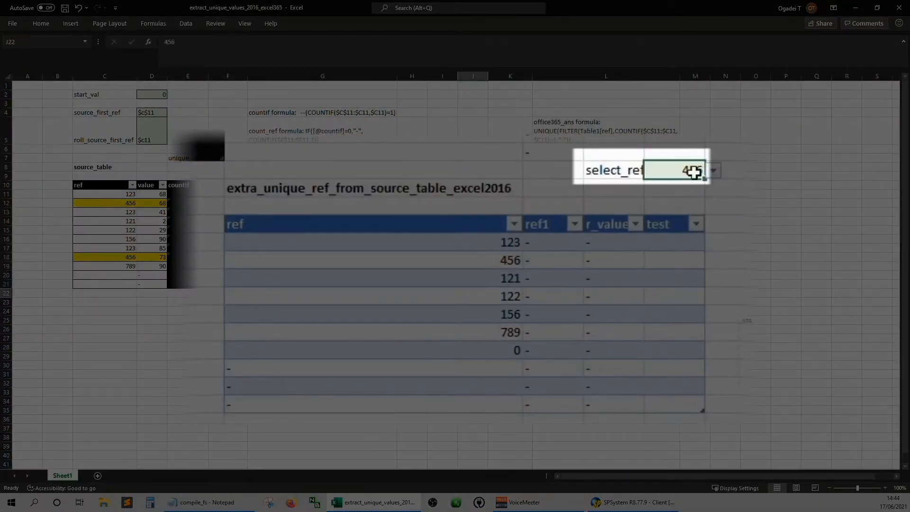
left_click(714, 170)
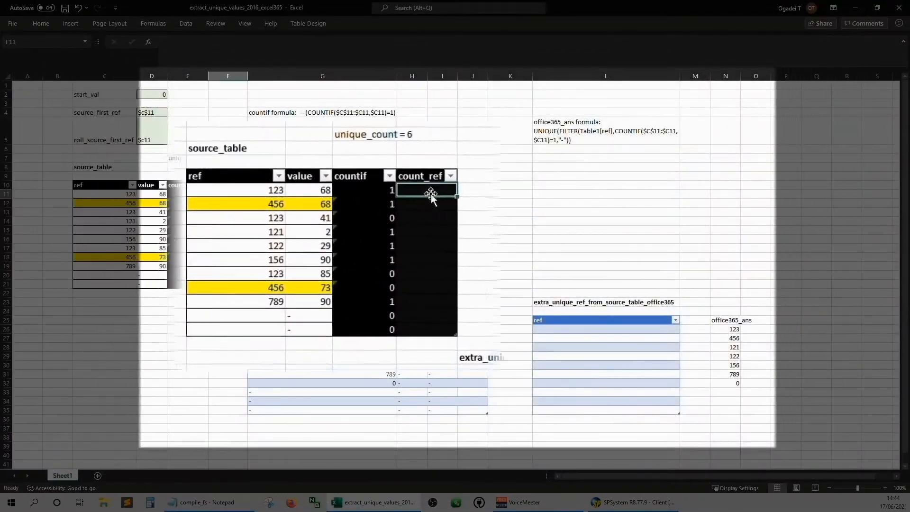
Enter the sample numbers 1, 1 and 2 in the first three data cells of the count_ref column
key("Left")
key("Left")
key("Left")
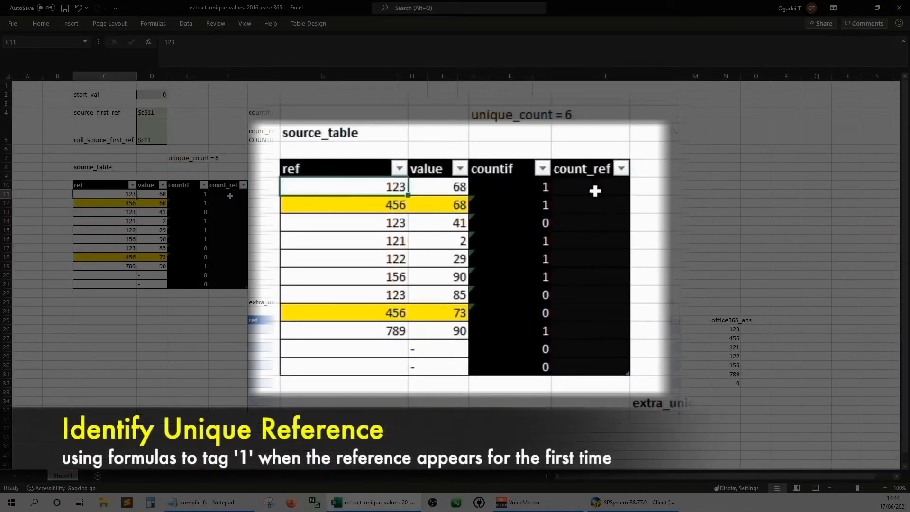
key("Right")
key("Right")
key("Right")
type("1")
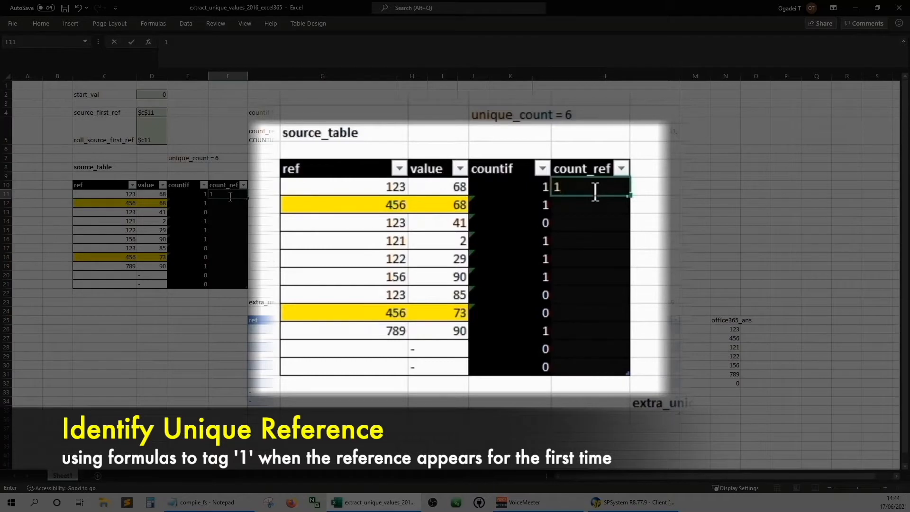
key("Return")
type("1")
key("Return")
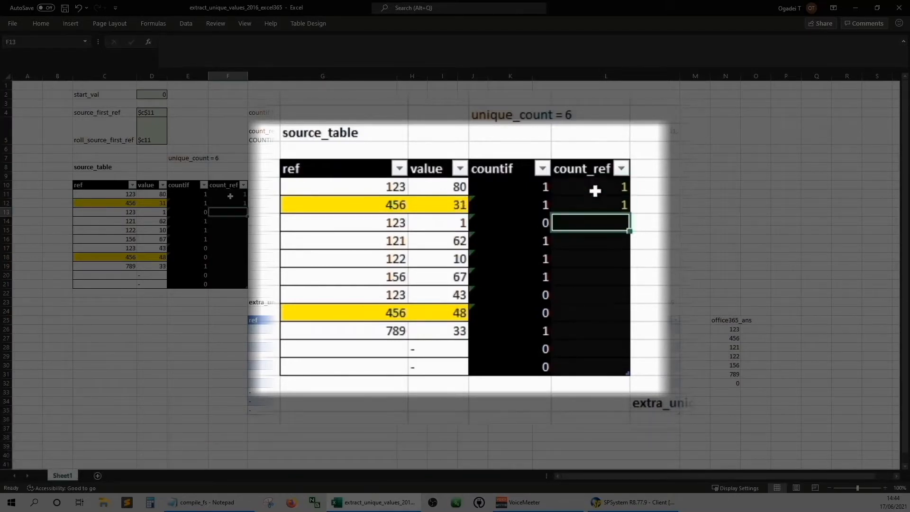
type("2")
key("Return")
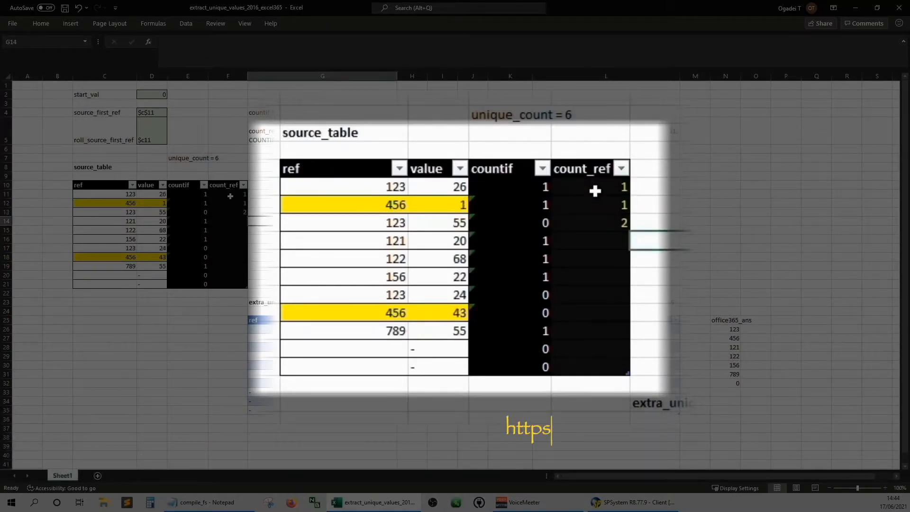
Compare the individual rows of source_table from ref across to count_ref
left_click(230, 194)
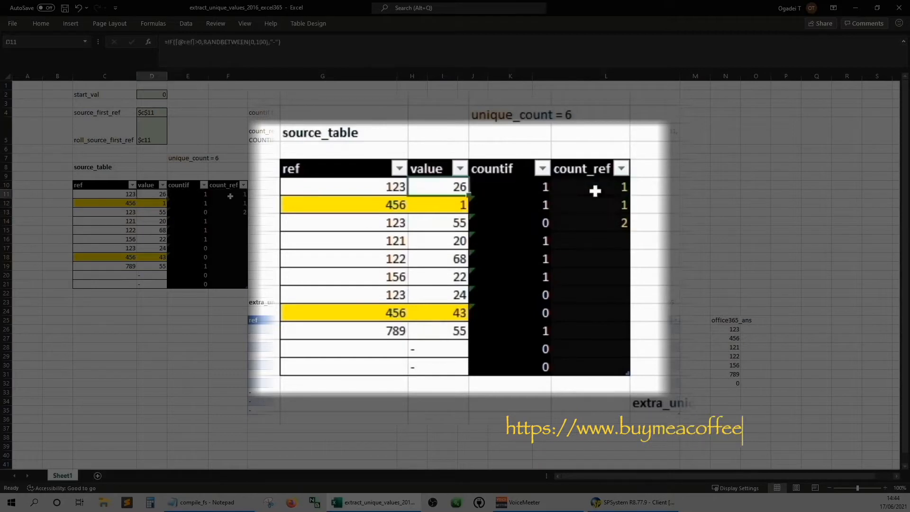
key("Left")
key("Left")
key("Left")
key("shift+Right")
key("shift+Right")
key("shift+Right")
key("Down")
key("shift+Right")
key("shift+Right")
key("shift+Right")
key("Down")
key("Down")
key("shift+Right")
key("shift+Right")
key("shift+Right")
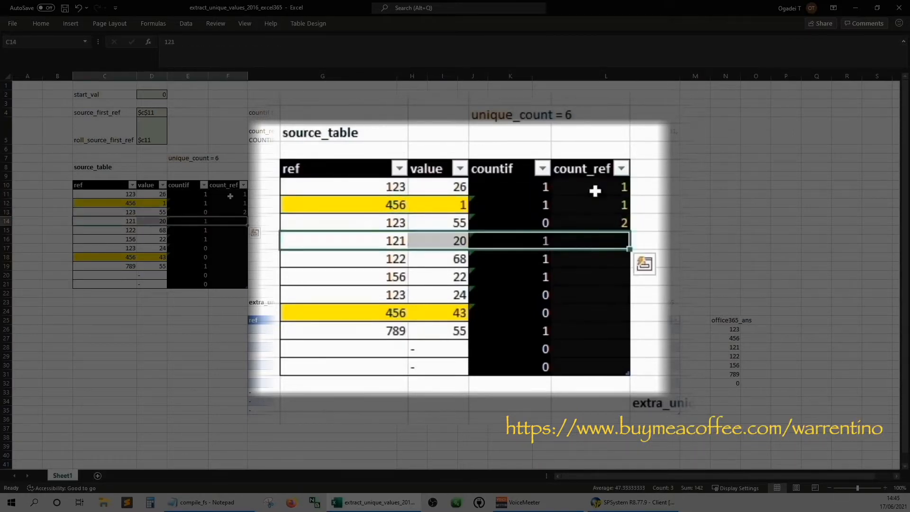
key("Down")
key("Down")
key("Up")
key("Up")
key("Up")
key("shift+Right")
key("shift+Right")
key("shift+Right")
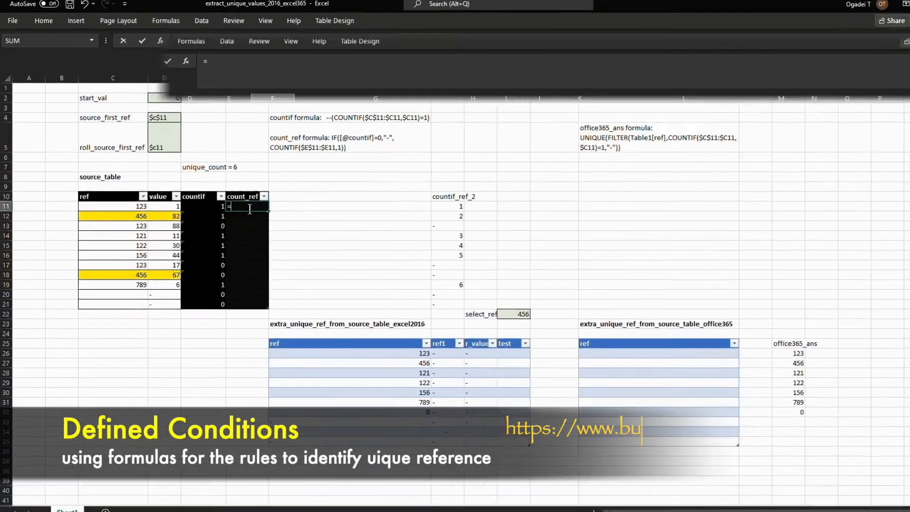
Enter the running count formula =COUNTIF($C$11:$C11,$C11) in the first data cell of source_table's count_ref column
type("=")
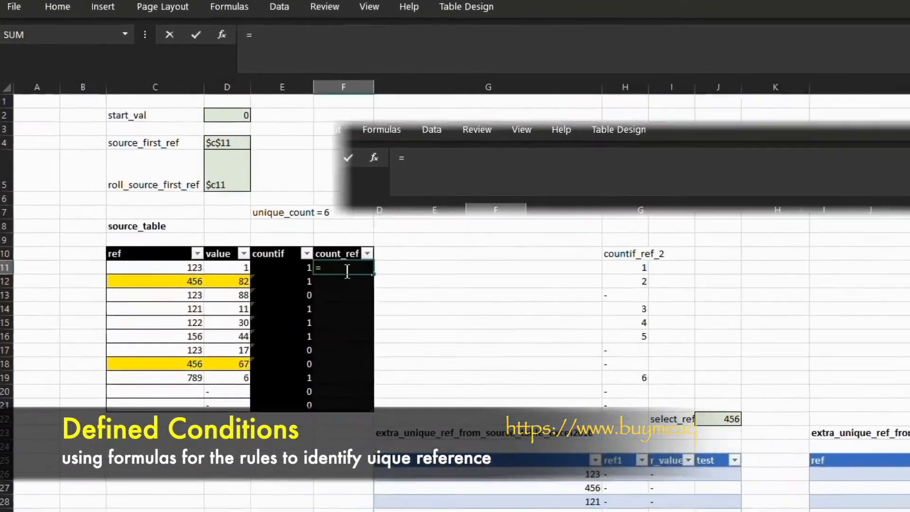
type("countif(c1")
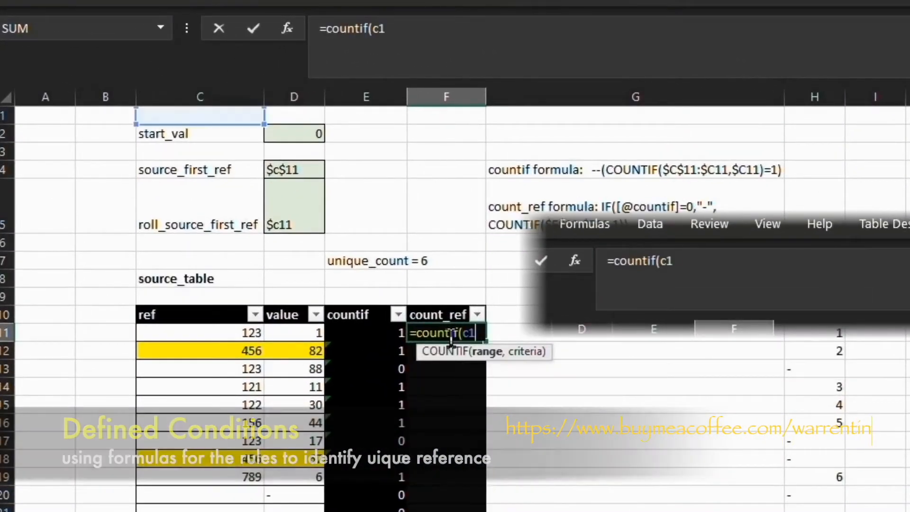
type("1")
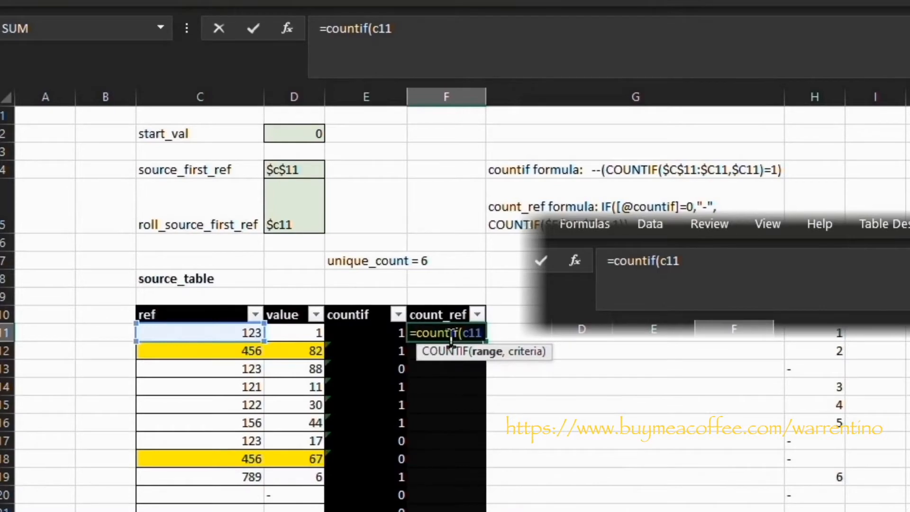
key("F4")
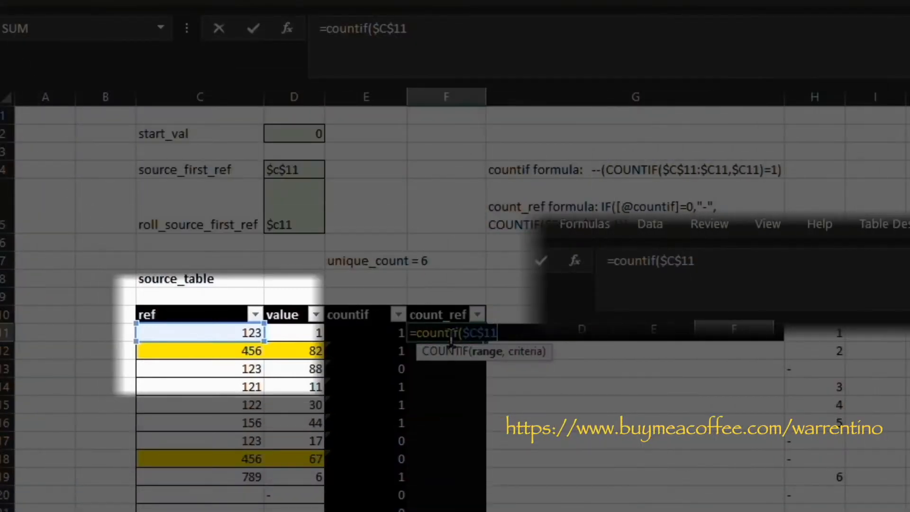
type(":c11")
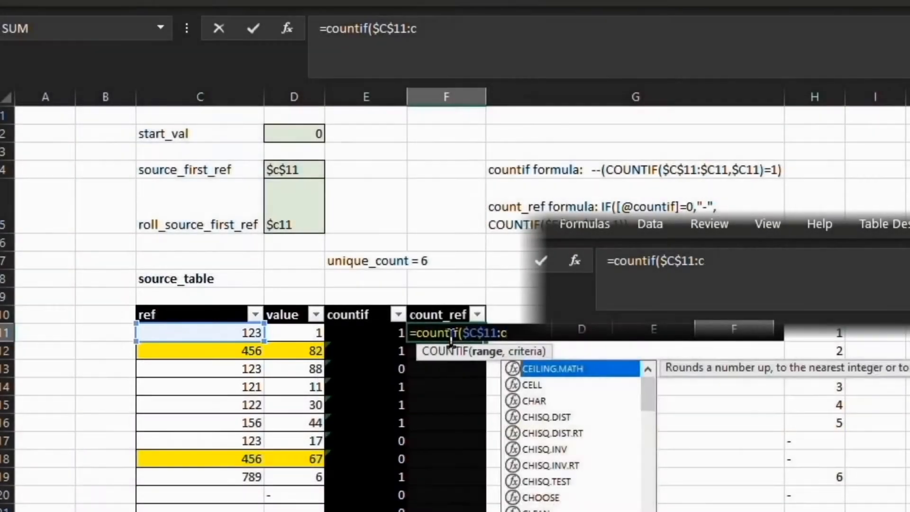
key("F4")
key("F4")
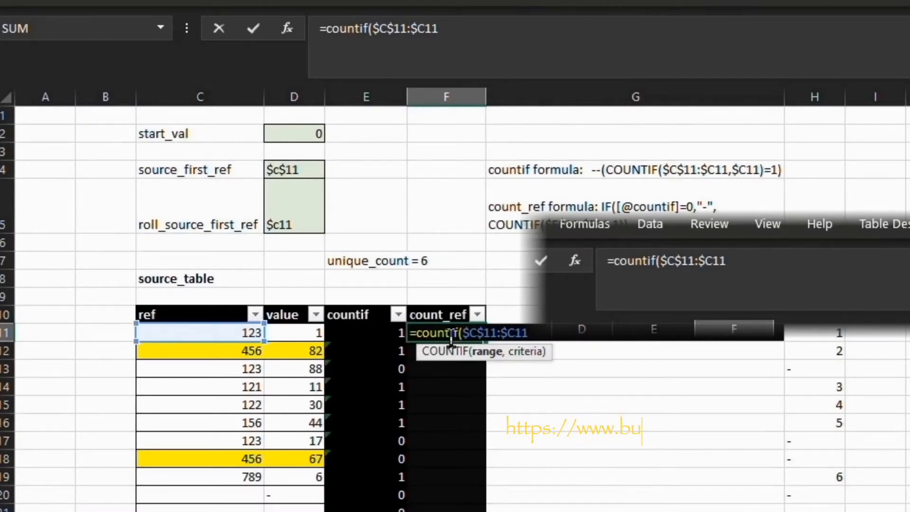
type(",")
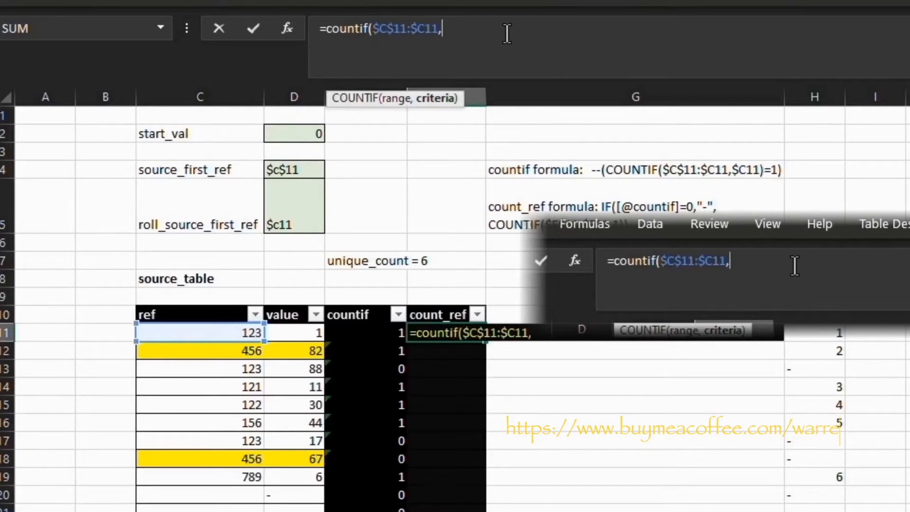
type("c11")
key("F4")
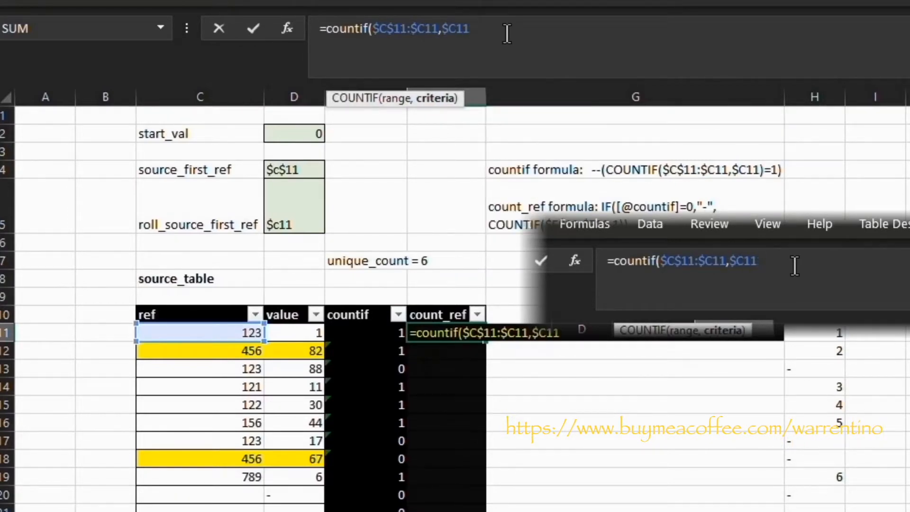
key("Return")
Review the expanding COUNTIF range and its result in the count_ref cells from row 11 down to row 18
key("Up")
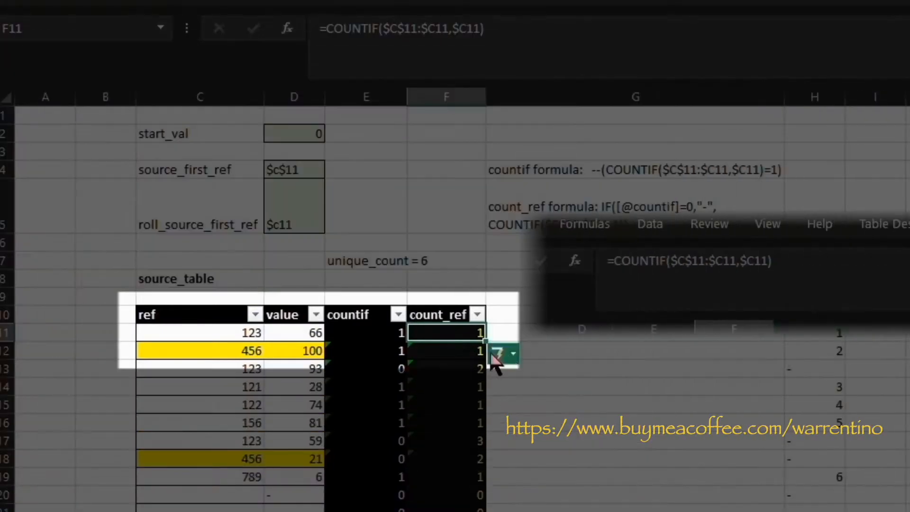
key("Down")
key("Down")
key("Down")
key("Down")
key("Down")
key("Down")
key("Down")
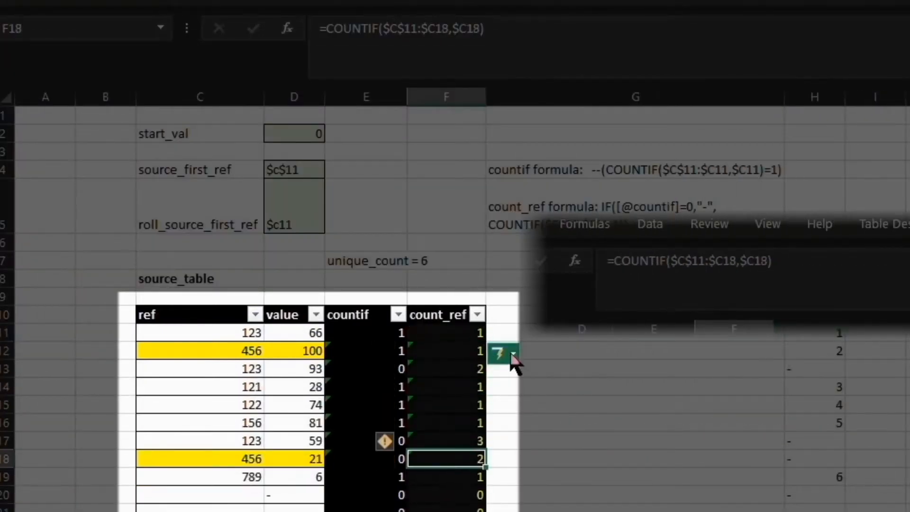
key("Up")
key("Up")
key("Up")
key("Up")
key("Up")
key("Up")
key("Up")
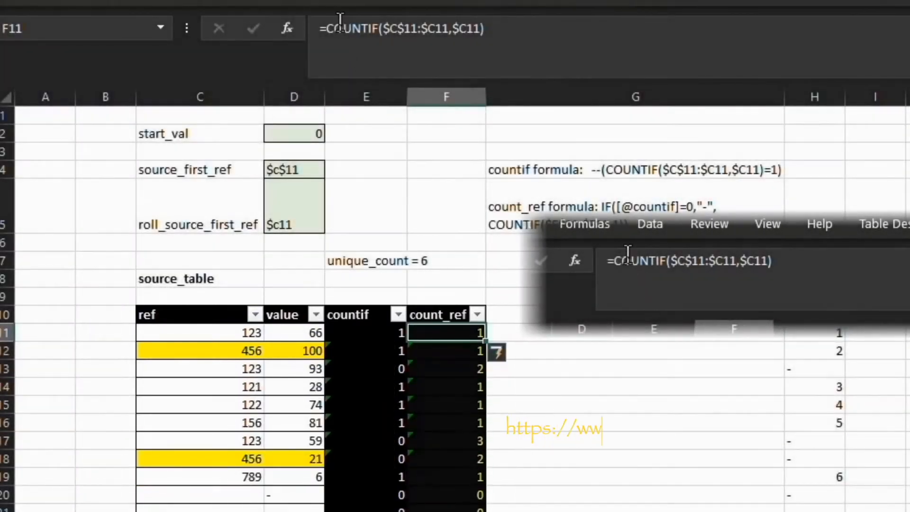
Compare the occurrence counts of the first few refs in the count_ref column, checking each cell's formula against its ref
left_click(340, 19)
key("Escape")
left_click(480, 351, "shift")
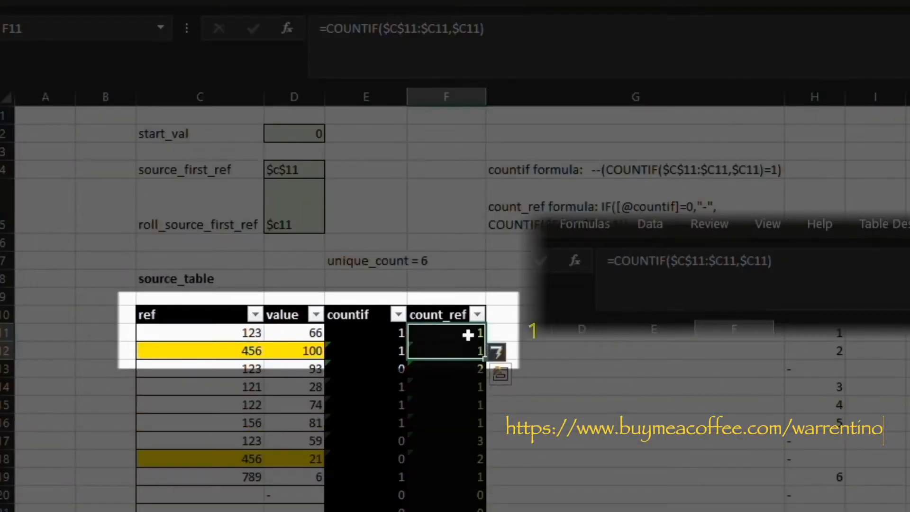
left_click(467, 353)
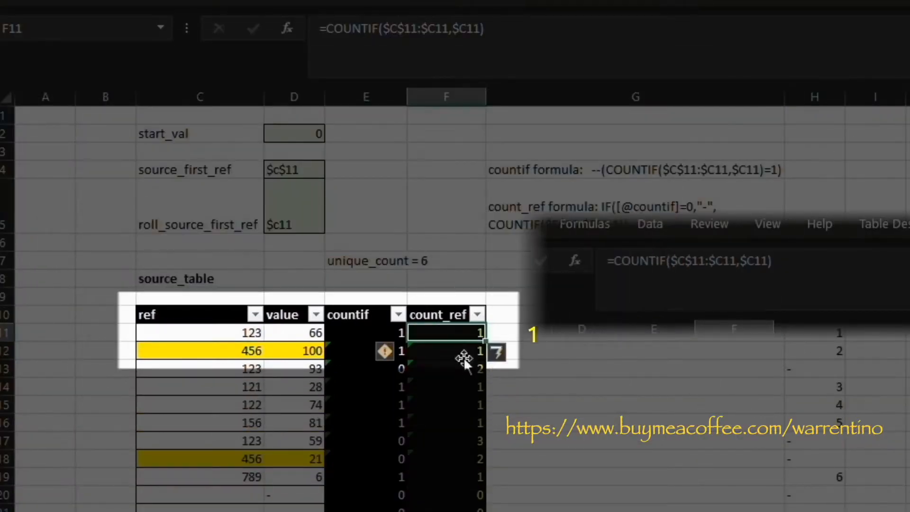
left_click(462, 369)
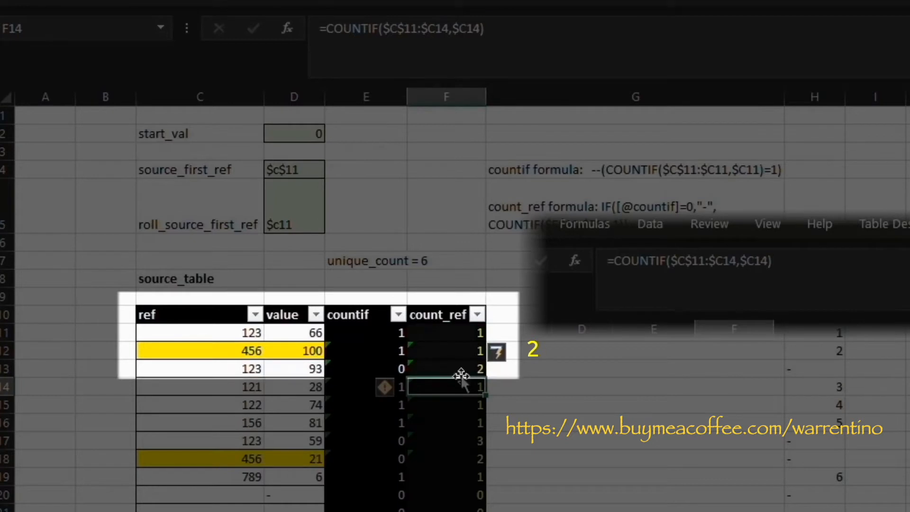
left_click(466, 387)
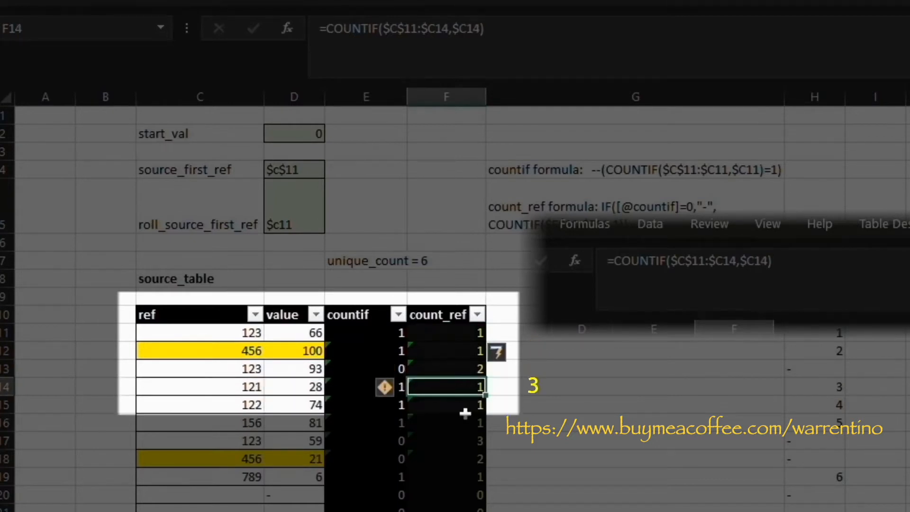
key("Down")
key("Down")
key("Up")
key("Down")
key("Up")
key("Up")
key("Up")
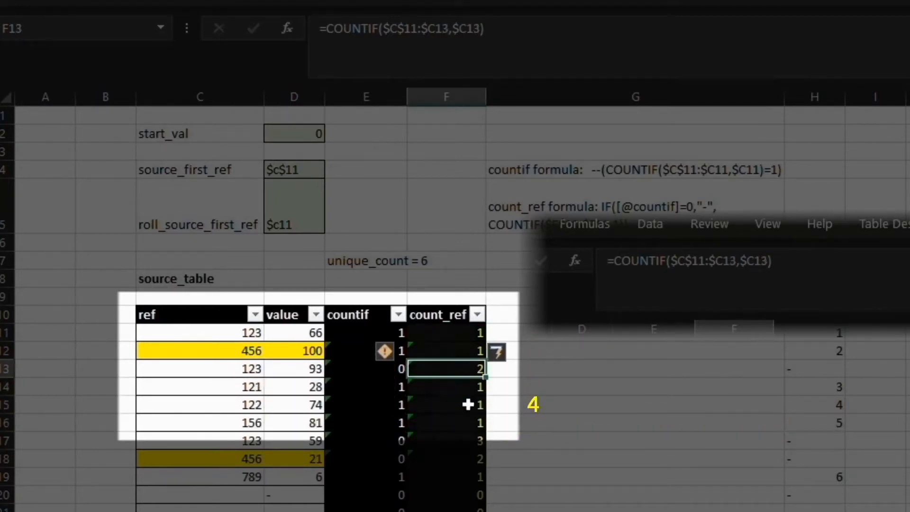
Extend the first count_ref formula to test for a first occurrence: =COUNTIF($C$11:$C11,$C11)=1
key("Up")
key("Up")
left_click(525, 30)
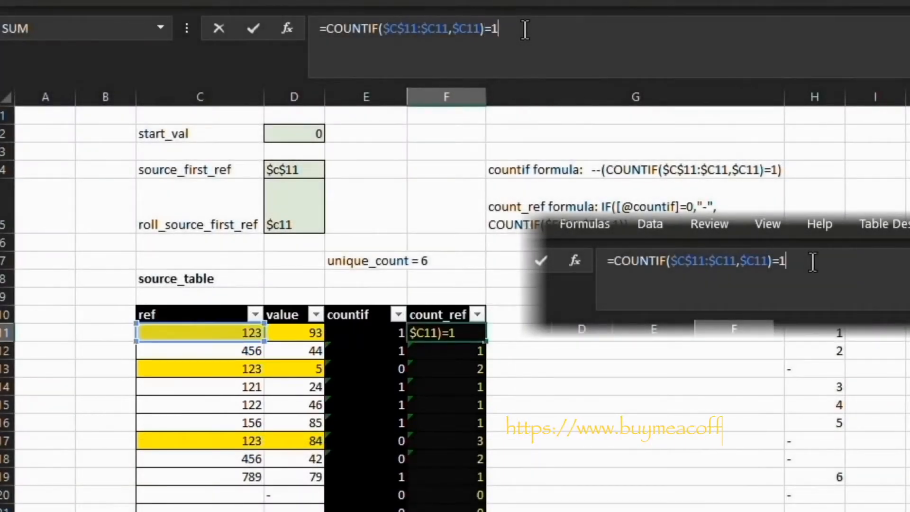
key("Return")
key("Up")
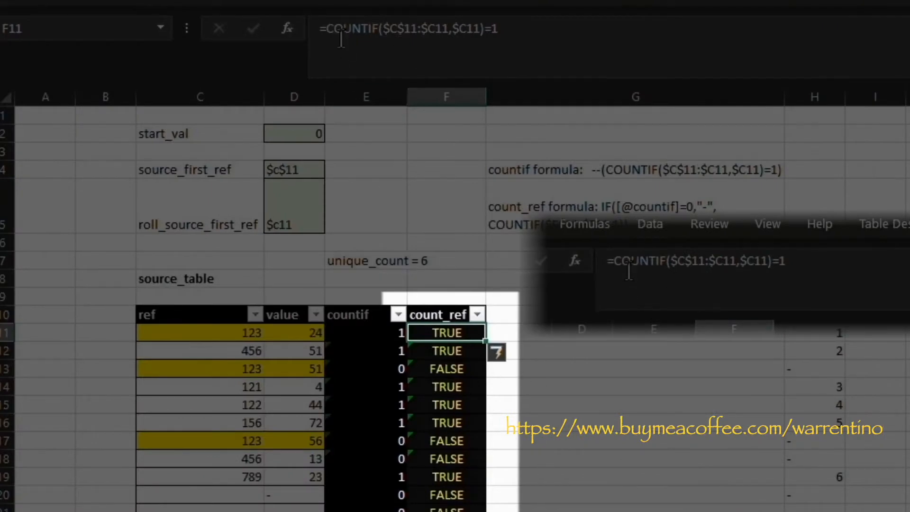
Convert the count_ref test to numbers with =--(COUNTIF($C$11:$C11,$C11)=1) and compare it with the countif column
left_click(325, 29)
type("(")
left_click(512, 37)
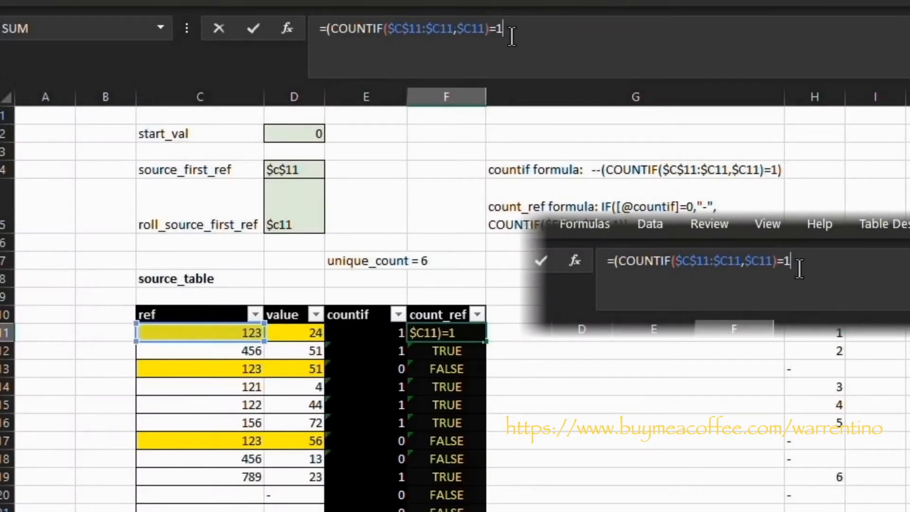
left_click(331, 29)
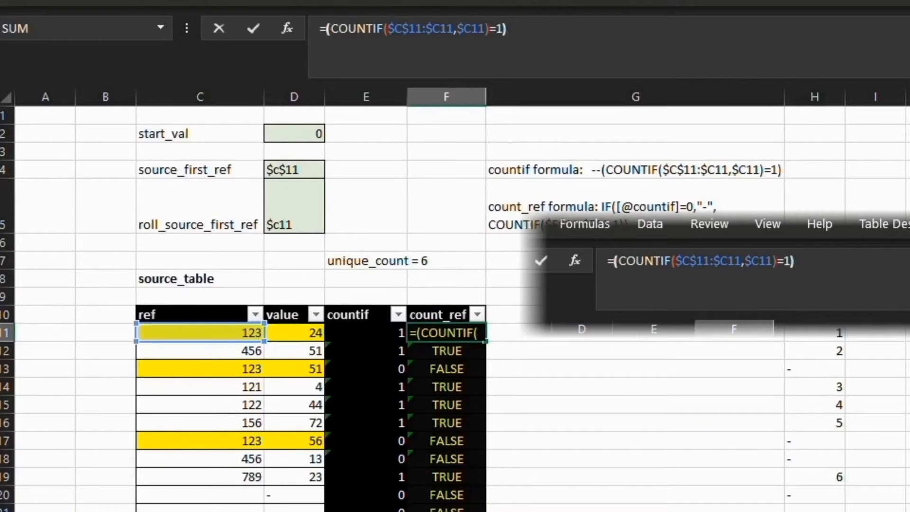
type("--")
key("Return")
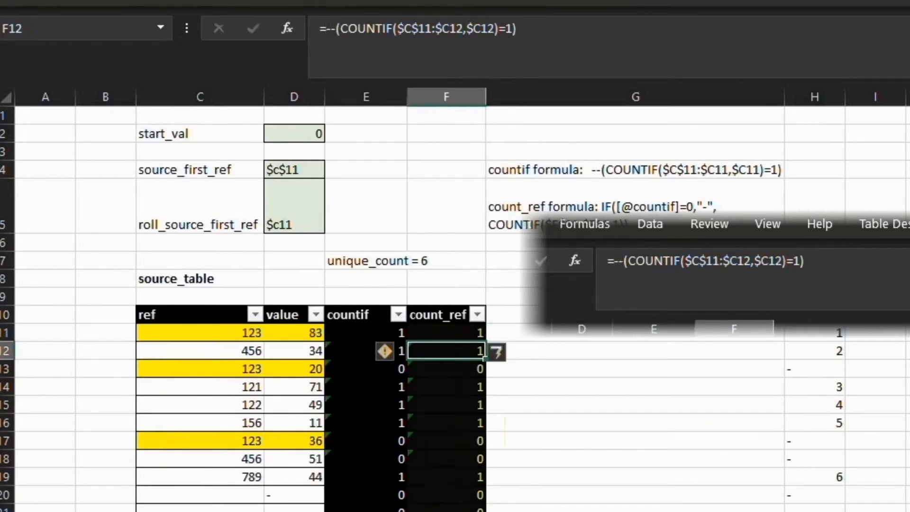
key("Up")
left_click_drag(402, 333, 404, 425)
left_click(434, 334)
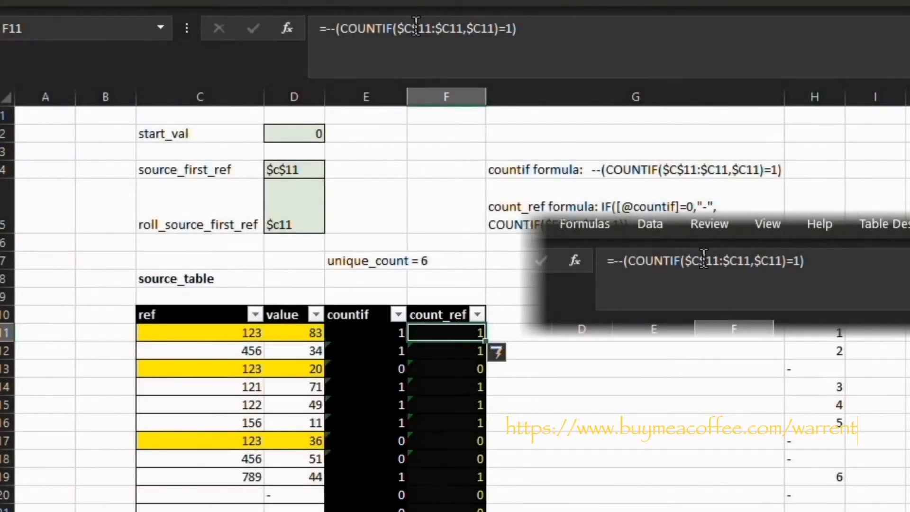
Wrap the count_ref formula in SUM and add the cell above as second argument: =SUM(--(COUNTIF($C$11:$C11,$C11)=1),$F10)
left_click(324, 29)
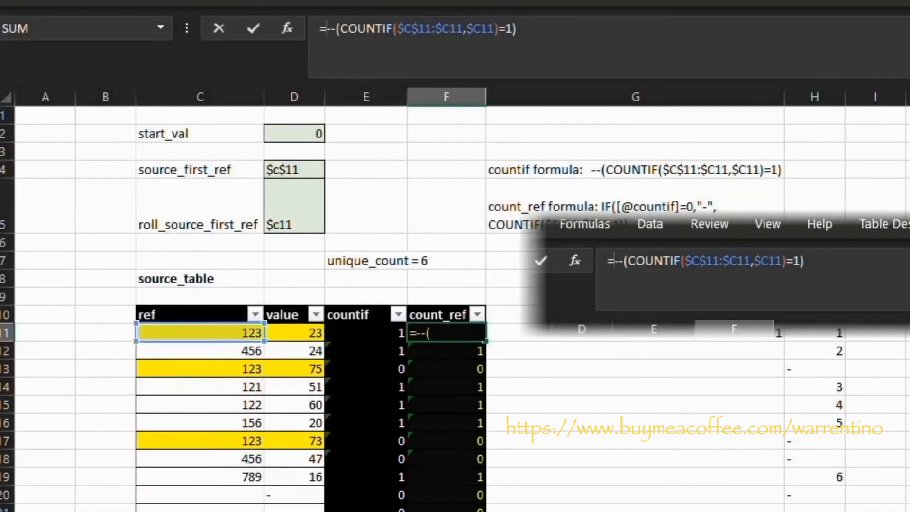
type("sum(")
left_click(595, 34)
type(")")
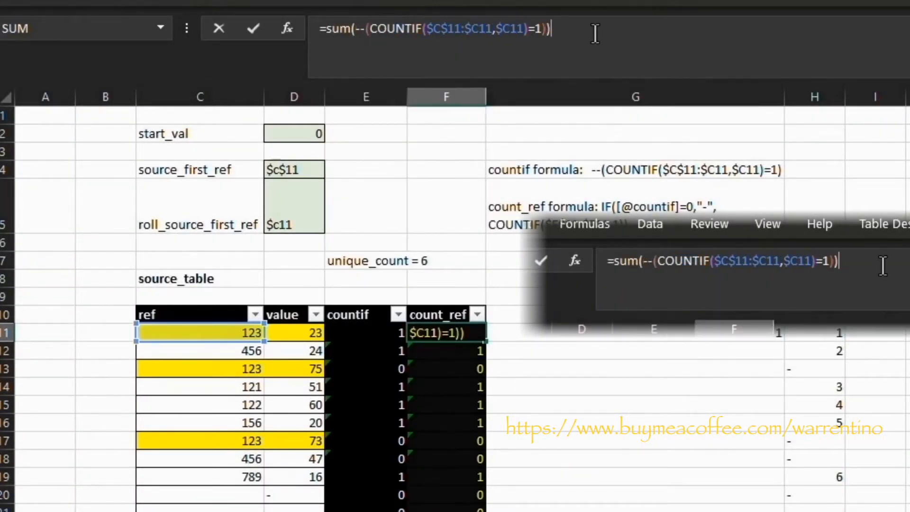
key("Left")
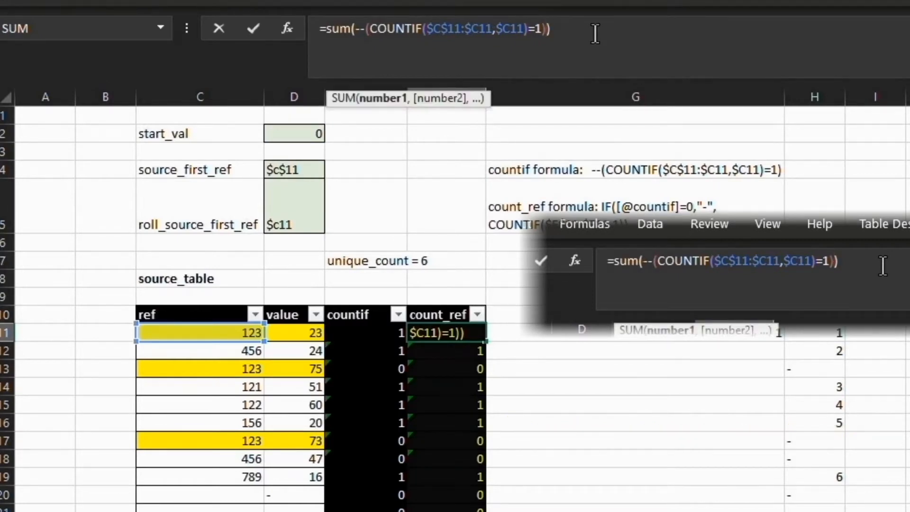
type(",")
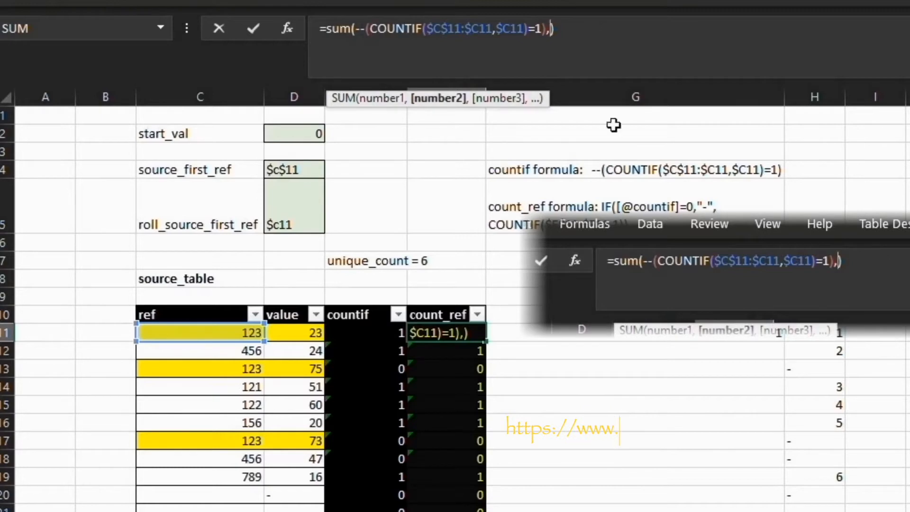
key("Up")
key("Up")
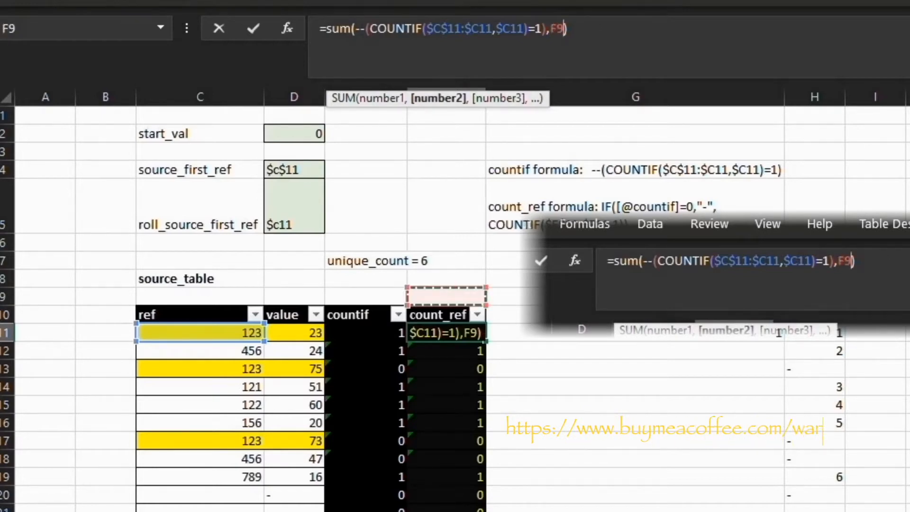
key("BackSpace")
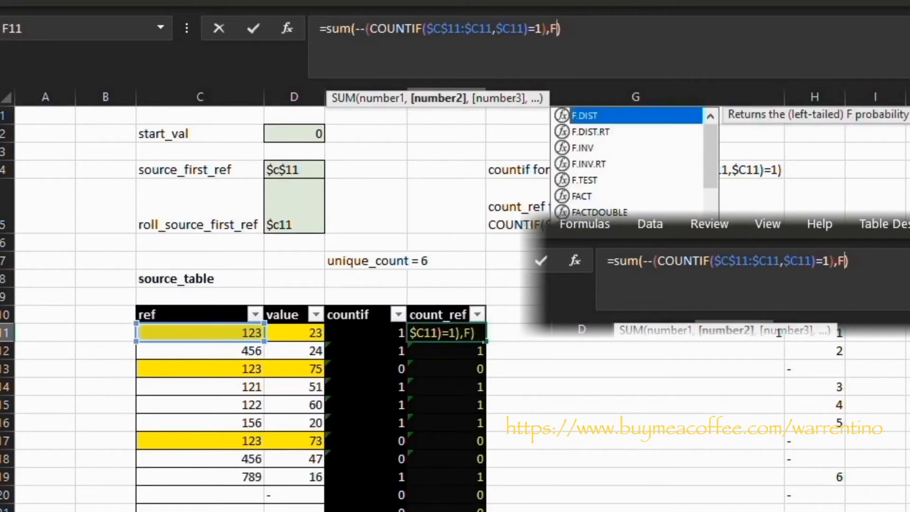
type("$10")
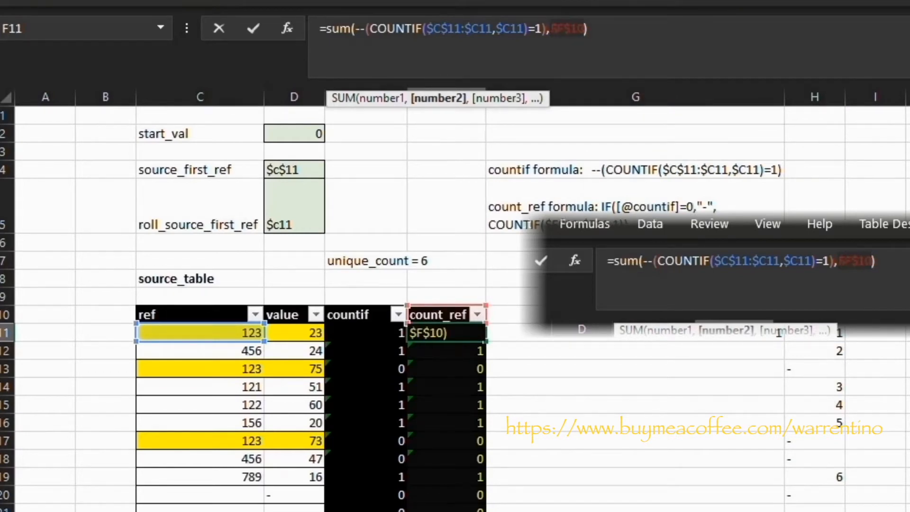
key("Return")
Check the running unique count and the previous-cell reference in the upper cells of the count_ref column
key("Up")
key("Up")
key("Down")
key("Down")
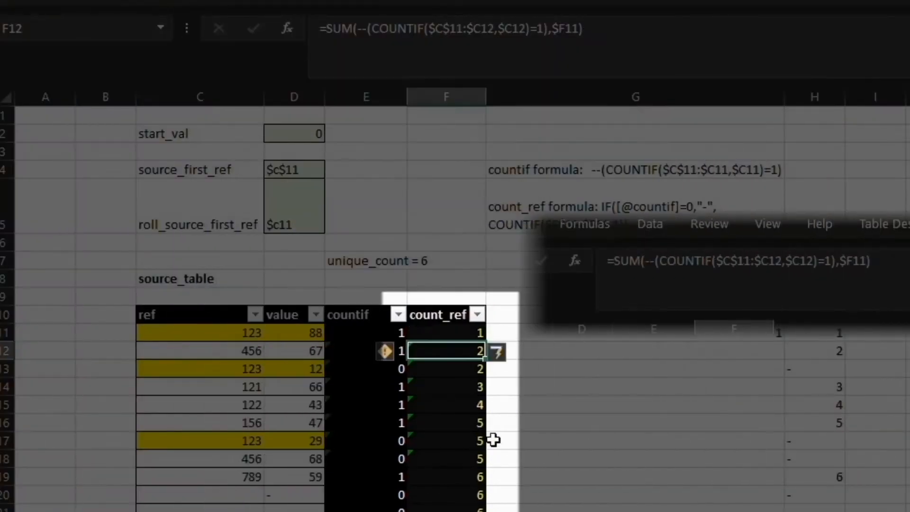
key("Down")
key("Down")
key("Down")
key("Down")
key("Up")
key("Up")
key("Up")
key("Up")
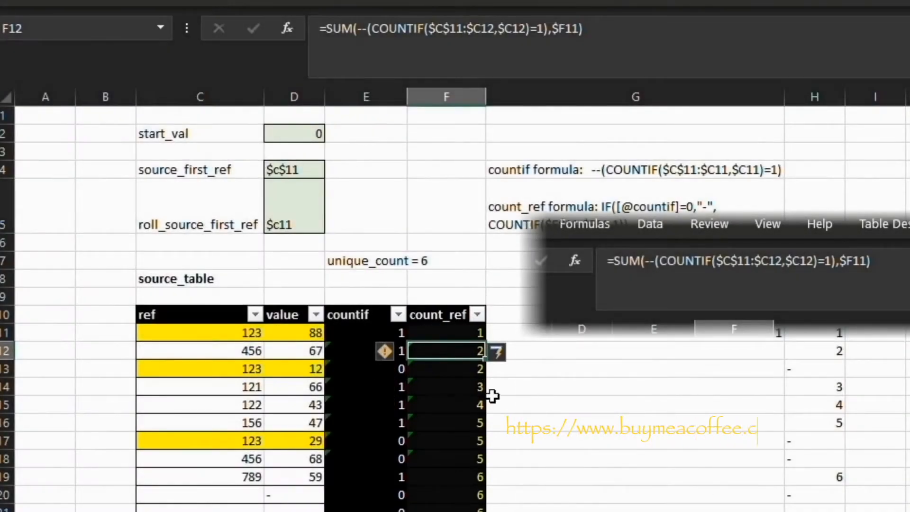
Compare source_table's row 12 across ref, value, countif and count_ref with the rows below it
key("Left")
key("Left")
key("Left")
key("shift+Right")
key("shift+Right")
key("shift+Right")
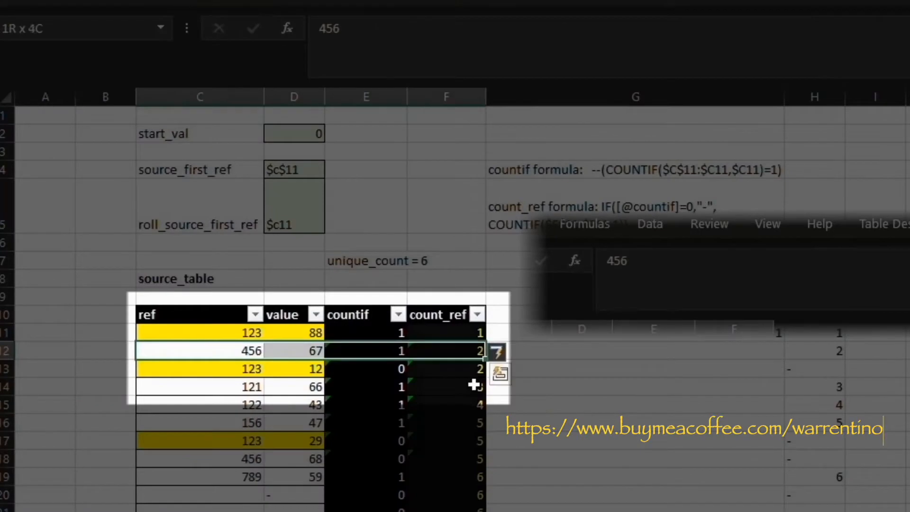
key("Down")
key("Down")
key("Down")
key("Down")
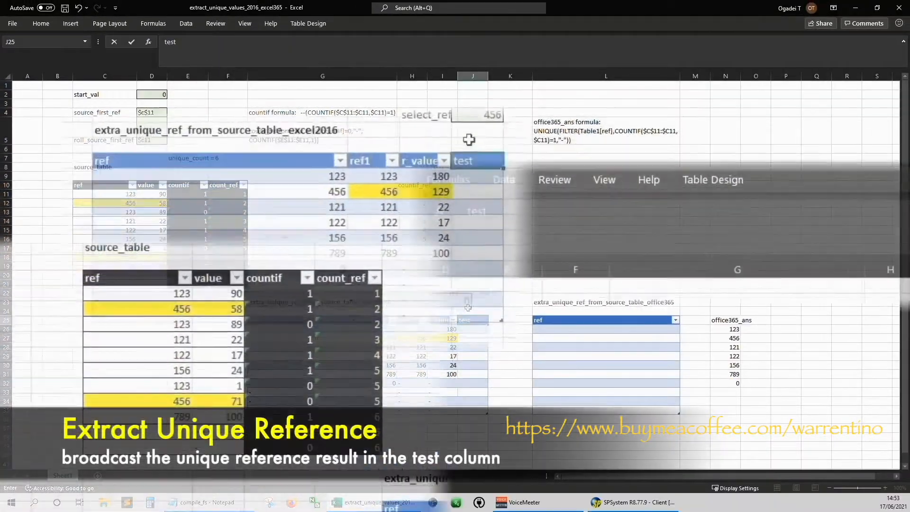
Examine the ref1 column's IFERROR, INDEX and MATCH formula and the neighbouring r_value column in the Excel 2016 extract table
key("Up")
key("Left")
key("Left")
key("shift+Down")
key("shift+Down")
key("shift+Down")
key("shift+Down")
key("shift+Down")
key("shift+Down")
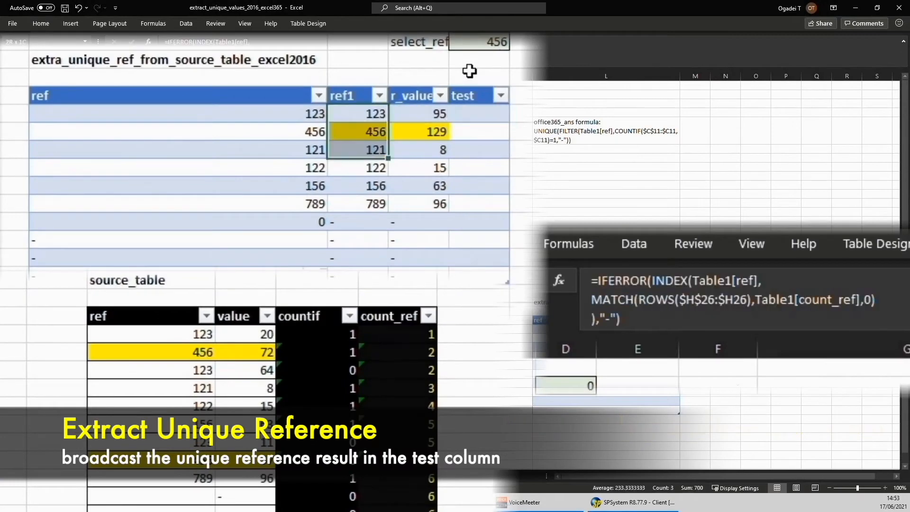
key("Right")
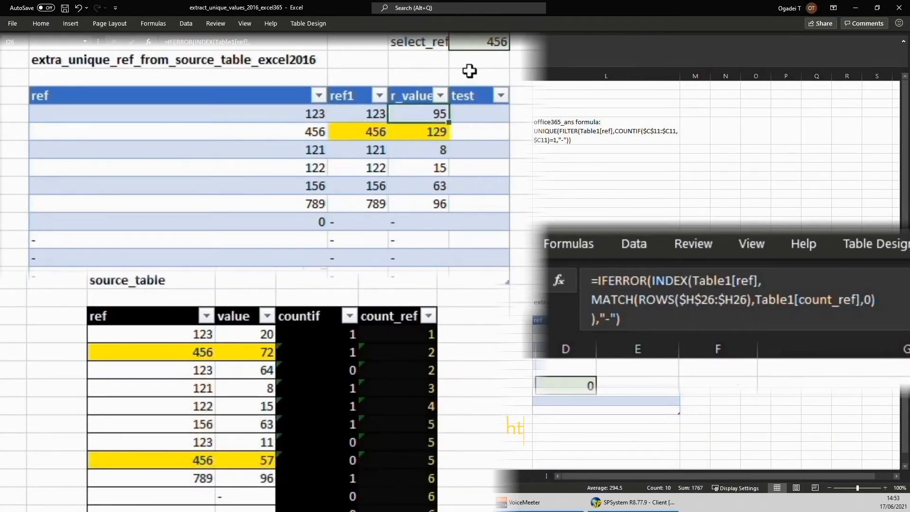
Start an INDEX formula in the test column's first cell, using source_table's entire ref column (Table1[ref]) as the array
key("Right")
type("=")
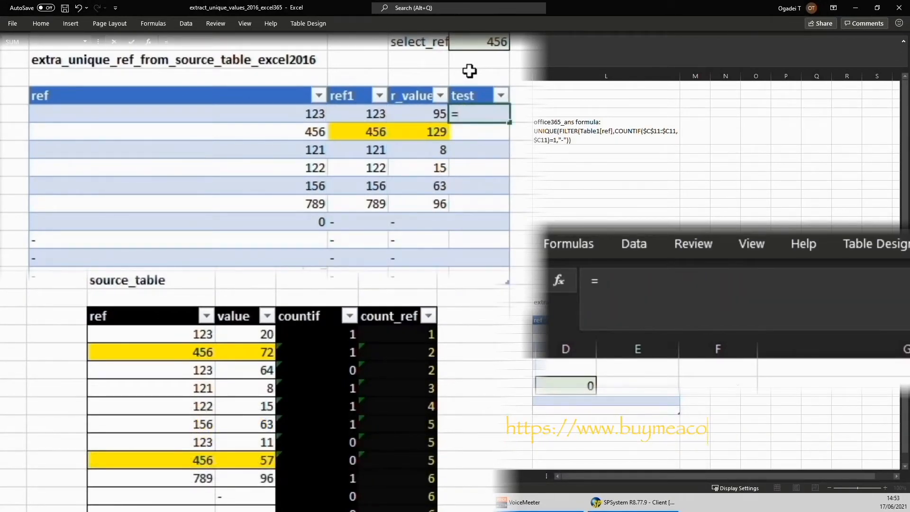
type("index(")
left_click(418, 269)
key("Left")
key("Left")
key("Left")
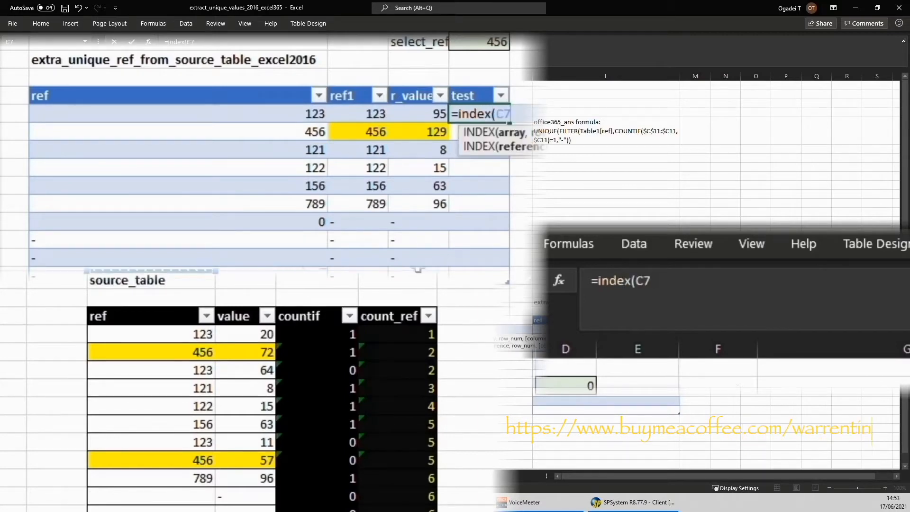
key("Down")
key("Down")
key("Down")
key("Down")
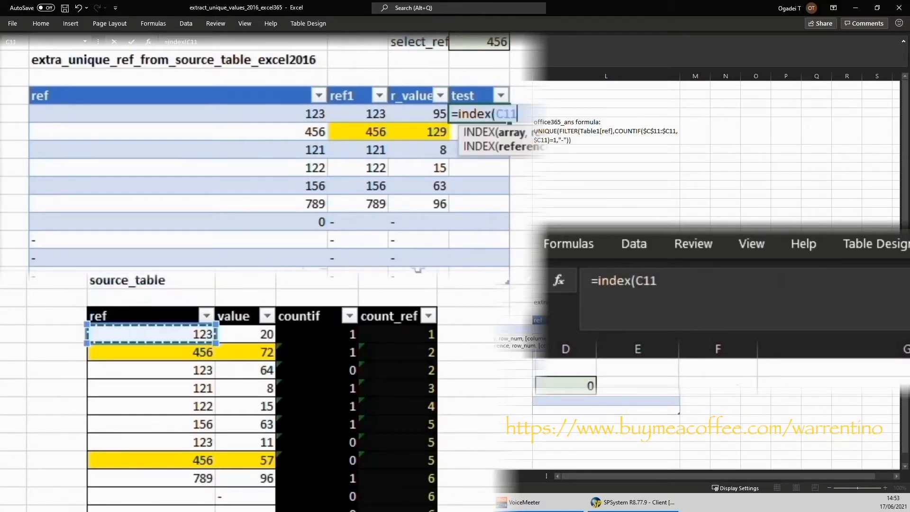
key("ctrl+shift+Down")
key("shift+Down")
key("shift+Down")
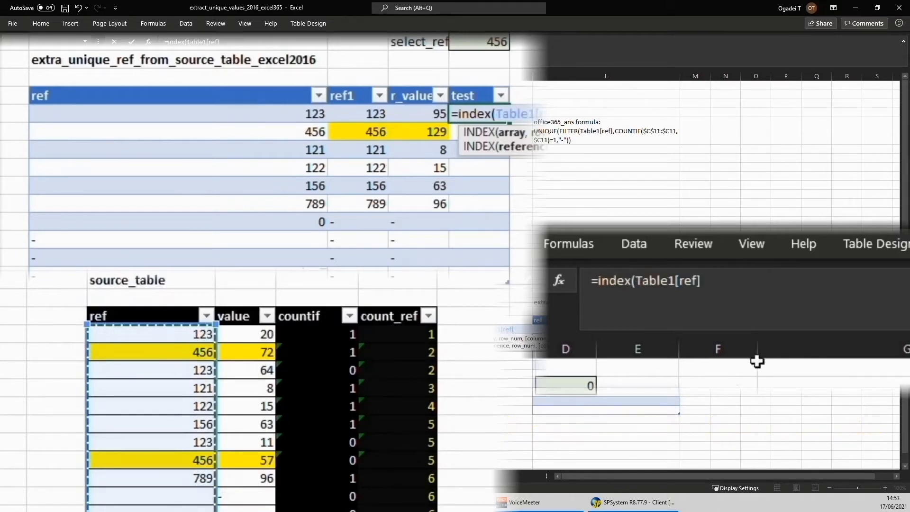
Nest a MATCH function on a new line as INDEX's row number, with 1 as the lookup value
type(",")
key("alt+Return")
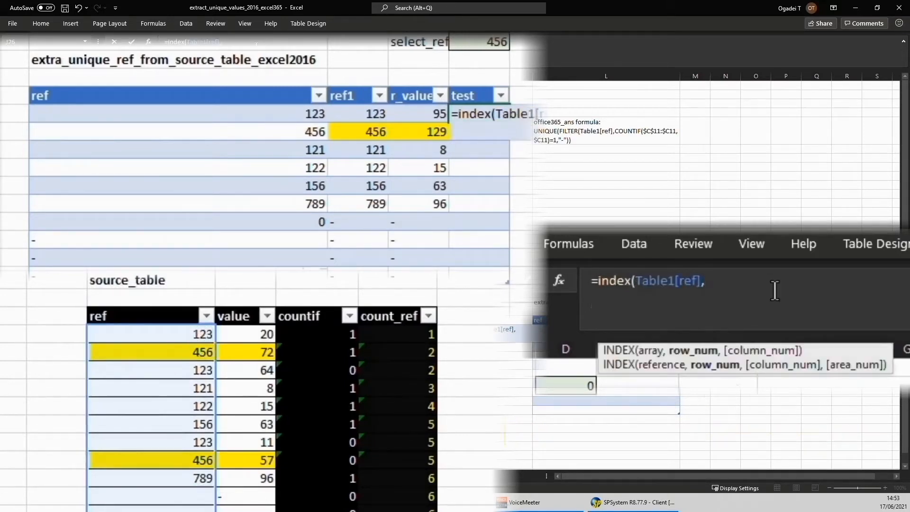
type("match(1")
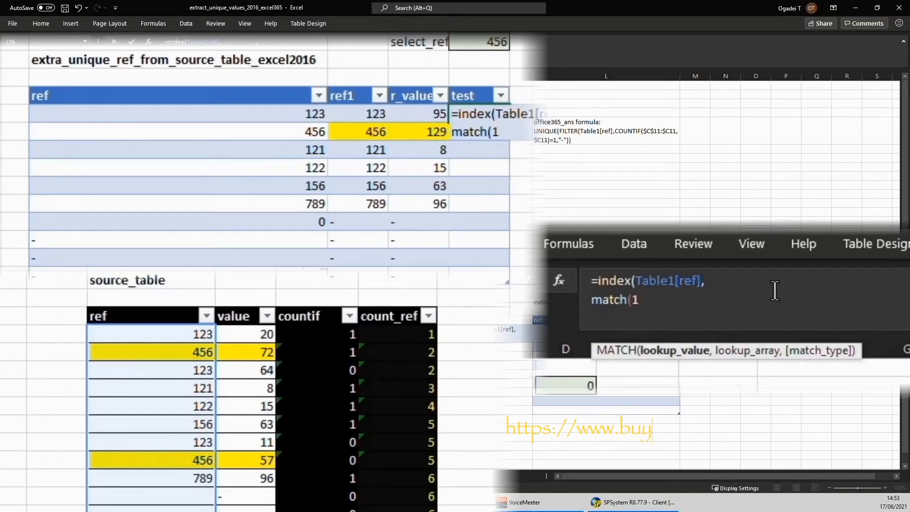
type("2,")
type(",")
key("BackSpace")
key("BackSpace")
type("2,")
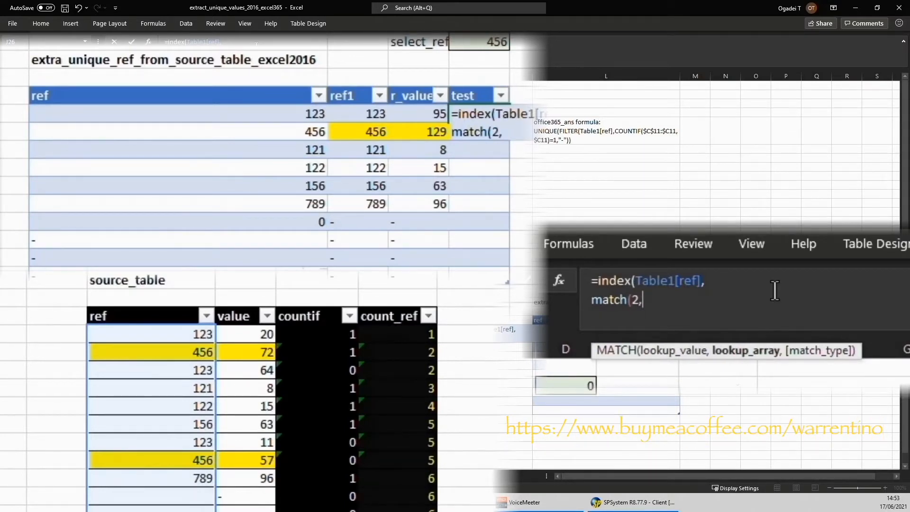
key("BackSpace")
key("BackSpace")
type("1,")
Use the whole count_ref column as MATCH's lookup array with match type 0, and complete the test formula
left_click(445, 293)
key("Down")
key("Down")
key("ctrl+shift+Down")
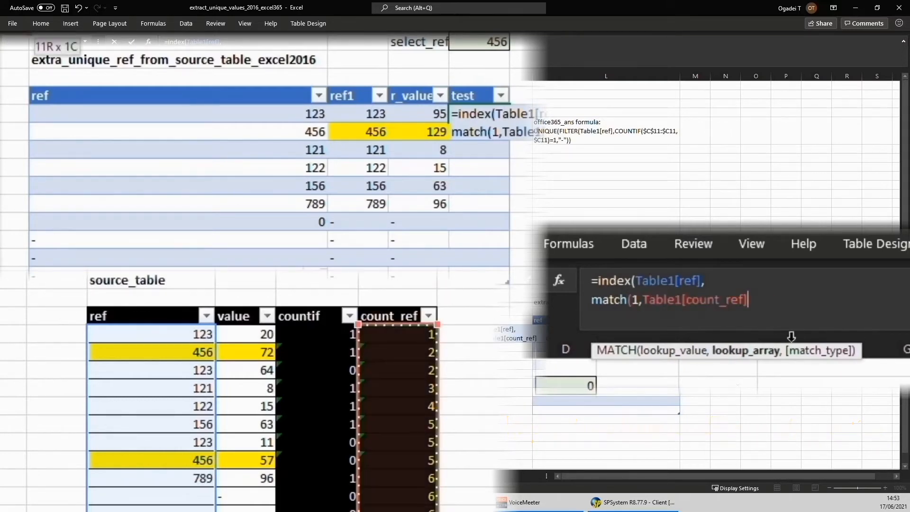
type(",0")
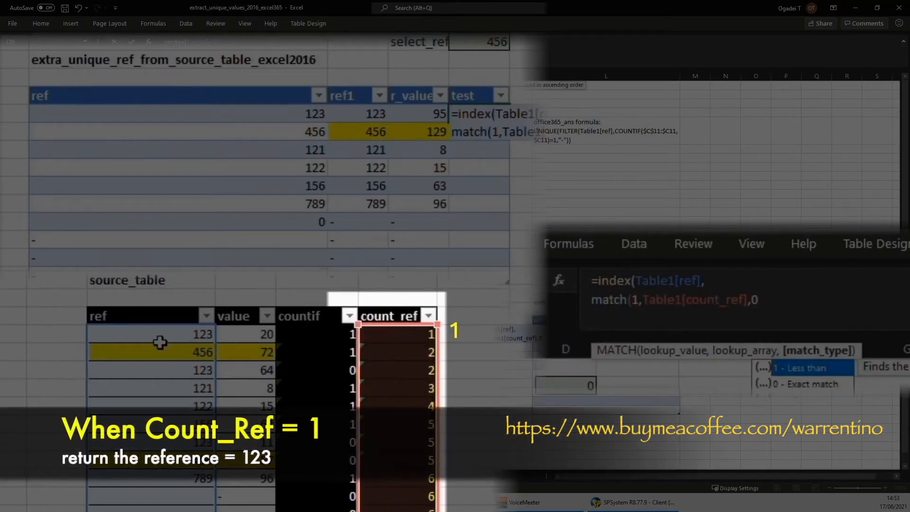
type("))")
key("Return")
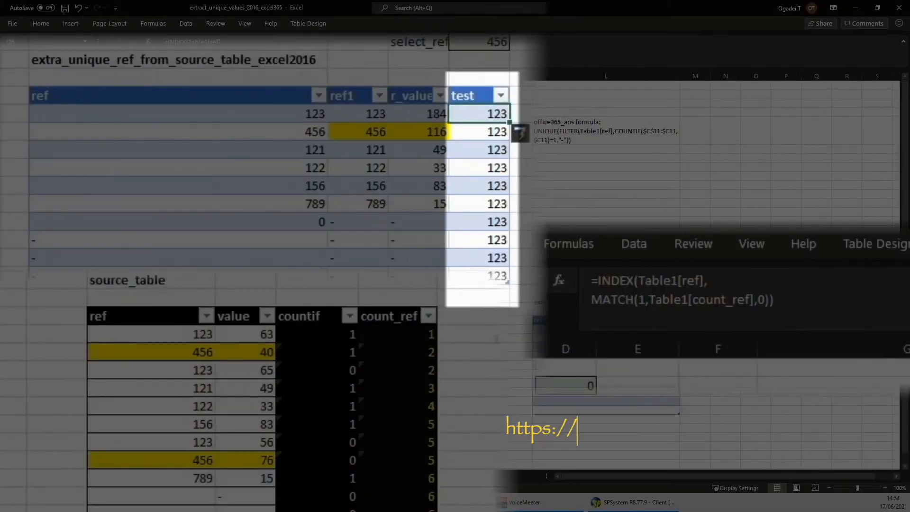
Set the MATCH lookup value in the test formula to 2 and compare it with the count_ref rows
left_click(650, 300)
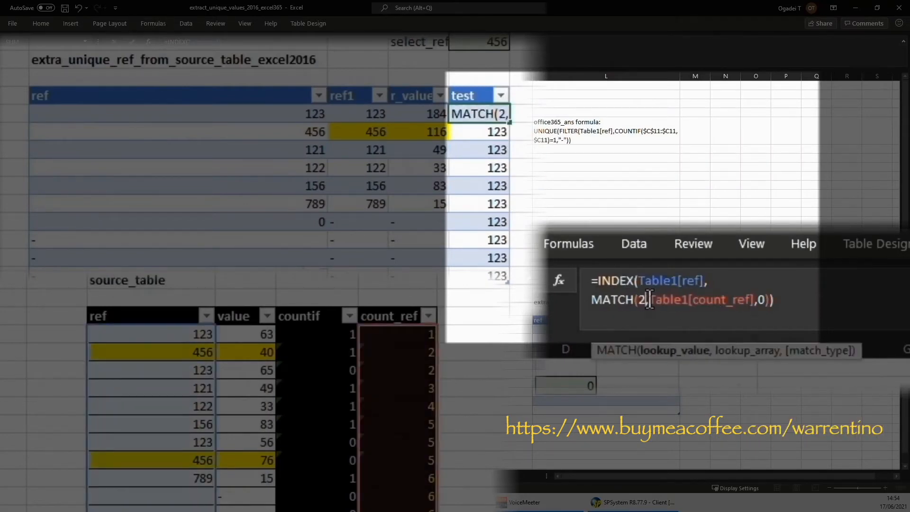
key("Return")
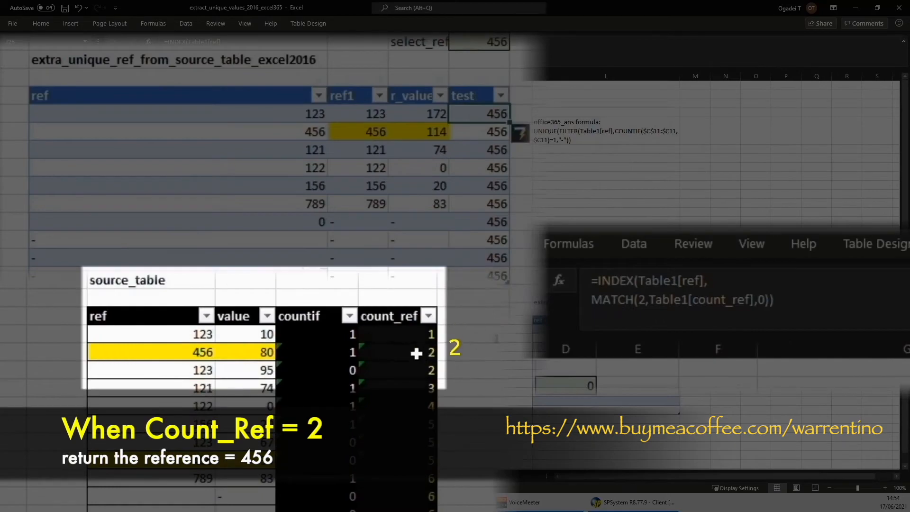
left_click(416, 353)
left_click(413, 369)
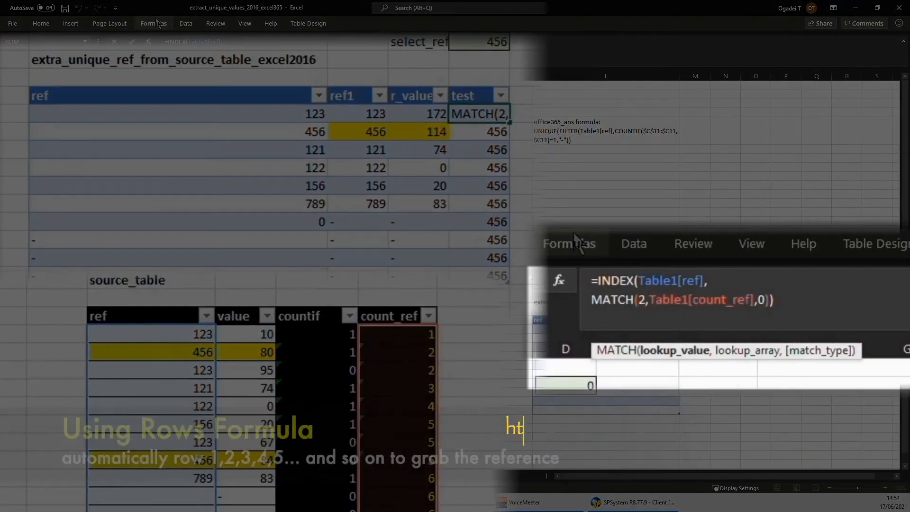
Replace the MATCH lookup value with the expanding row count ROWS($J$26:$J26) and commit the test formula
key("BackSpace")
type("rows()")
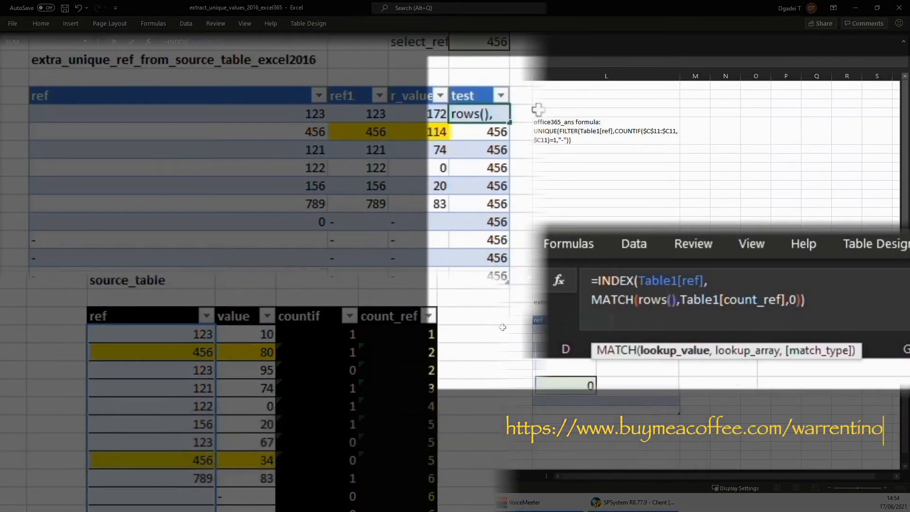
type("j26")
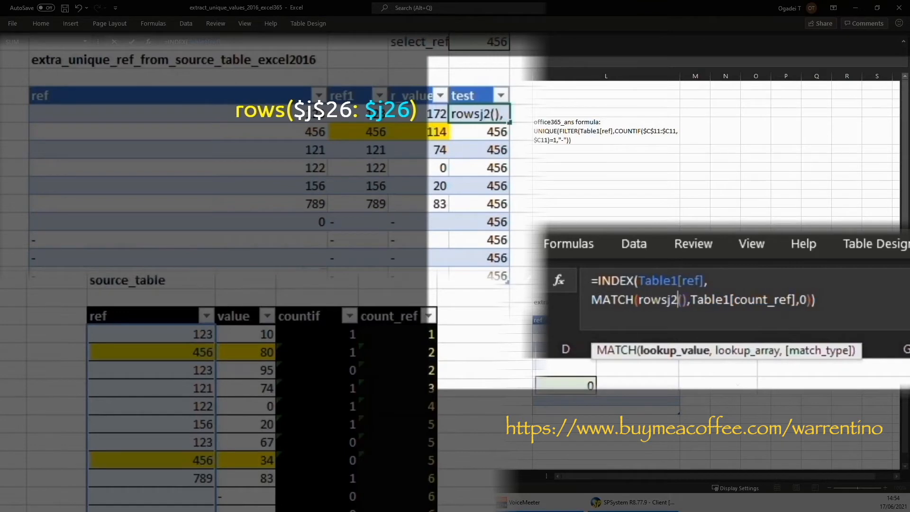
key("Right")
key("Right")
key("BackSpace")
key("BackSpace")
key("BackSpace")
key("BackSpace")
key("BackSpace")
type("(j26")
key("F4")
type(":j26")
key("F4")
key("F4")
key("F4")
type(")")
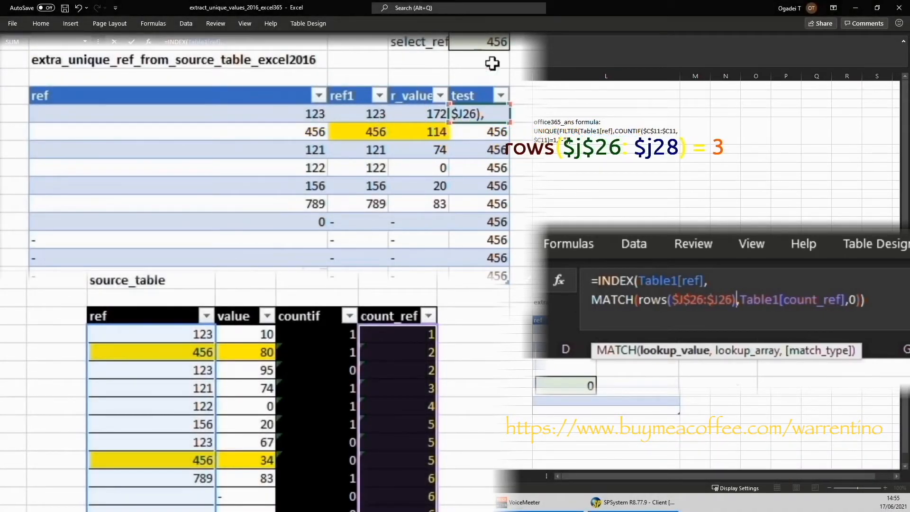
key("Return")
Review the references returned down the test column
key("Up")
key("Up")
key("Down")
key("shift+Down")
key("shift+Down")
key("shift+Down")
key("shift+Down")
key("shift+Down")
key("shift+Down")
key("shift+Down")
key("shift+Down")
key("shift+Down")
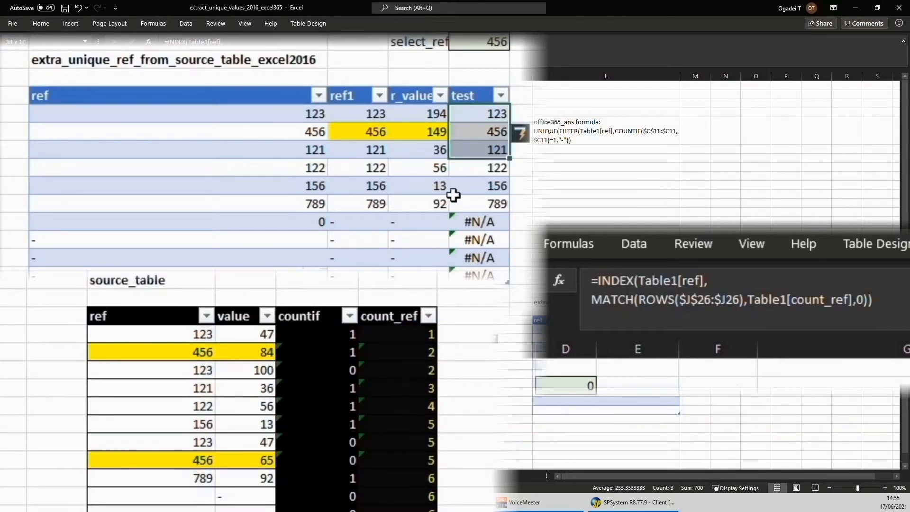
Check how the ROWS range changes from row to row in the test column's formulas
left_click(463, 114)
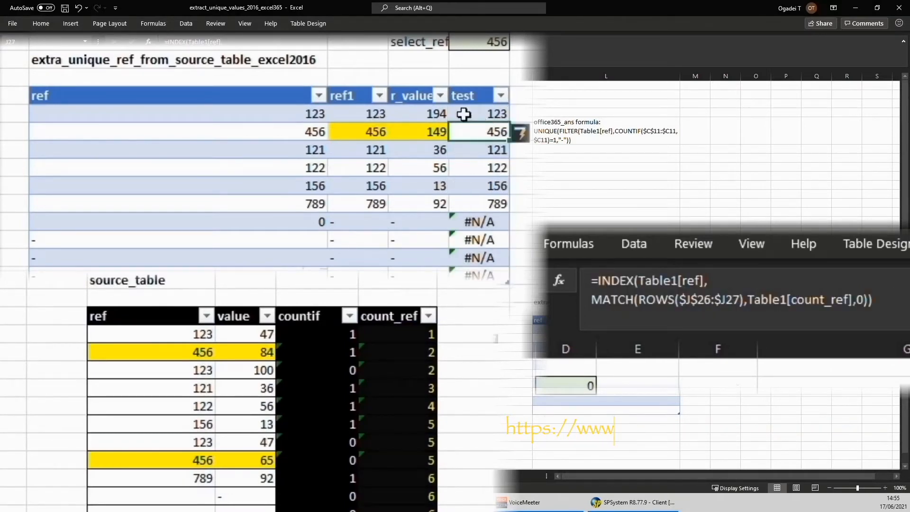
key("Down")
key("Down")
key("Down")
key("Down")
key("Down")
key("Up")
key("Up")
key("Up")
key("Up")
key("Up")
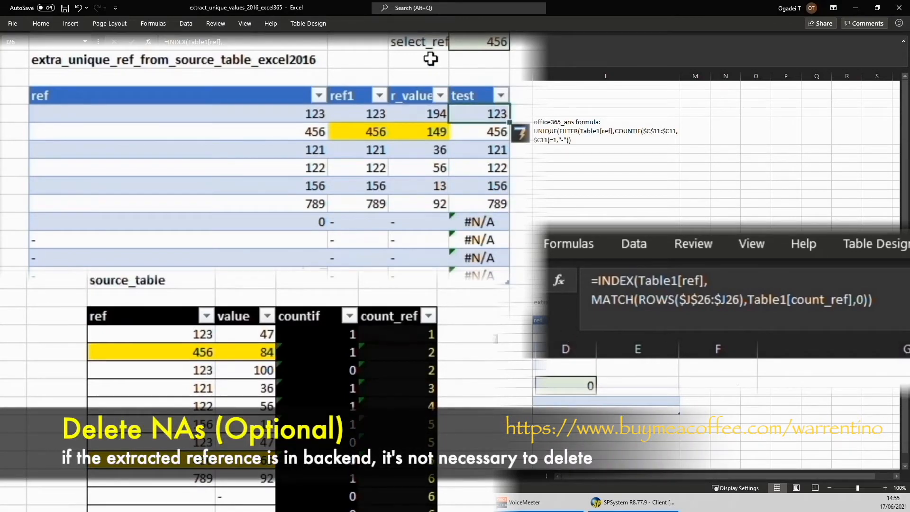
Wrap the test column's INDEX and MATCH formula in IFERROR as its value argument
key("F2")
key("Home")
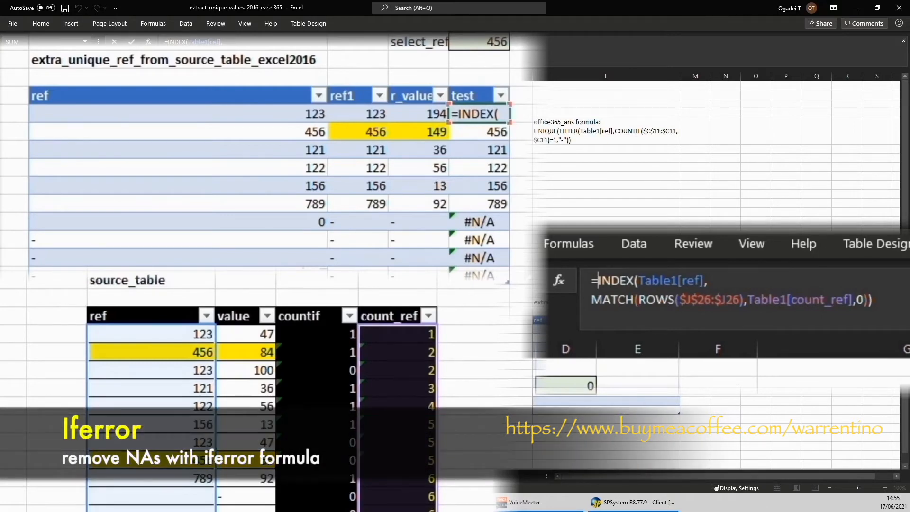
key("End")
key("Down")
key("End")
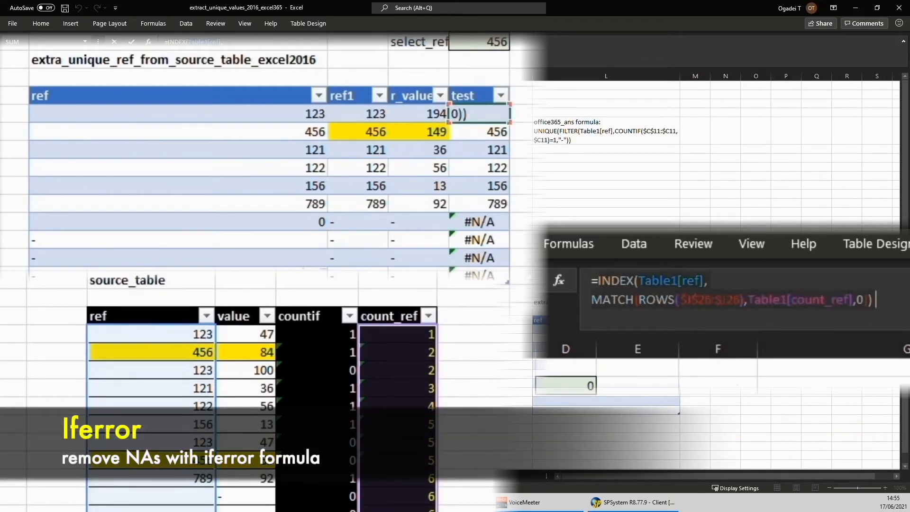
key("ctrl+shift+Home")
type("=")
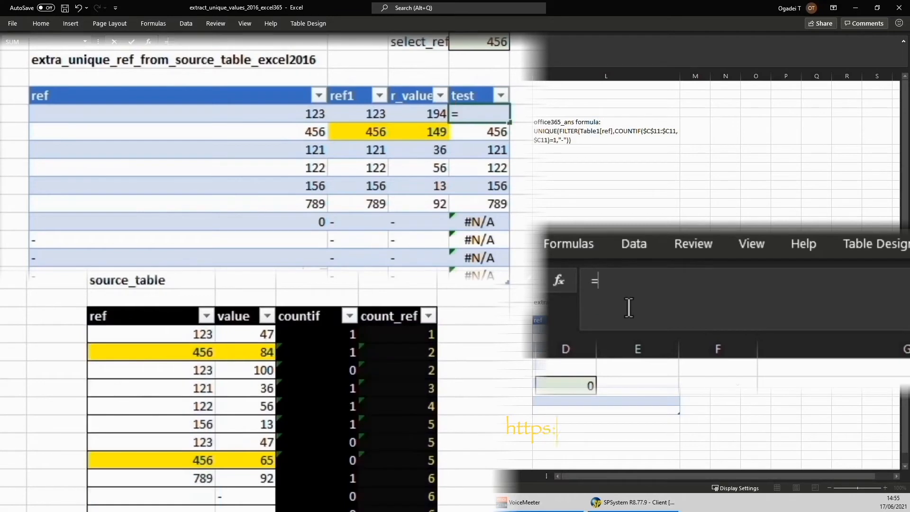
type("iferr")
key("Tab")
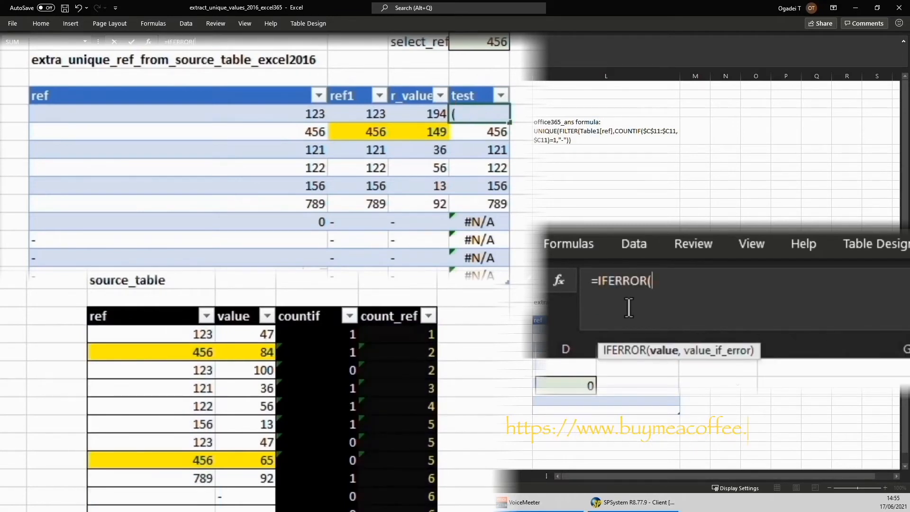
type("INDEX(Table1[ref], MATCH(ROWS($J$26:$J26),Table1[count_ref],0))")
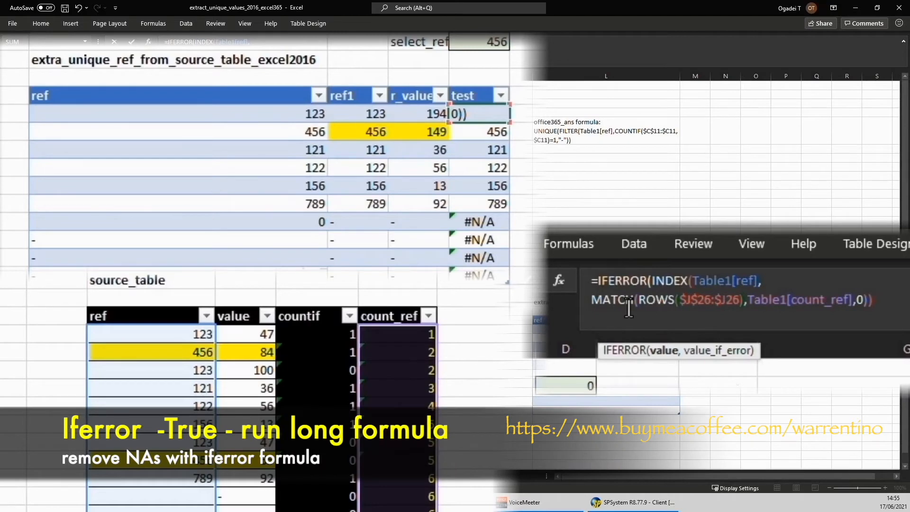
Add "-" on a new line as the IFERROR fallback value and complete the test formula
type(",")
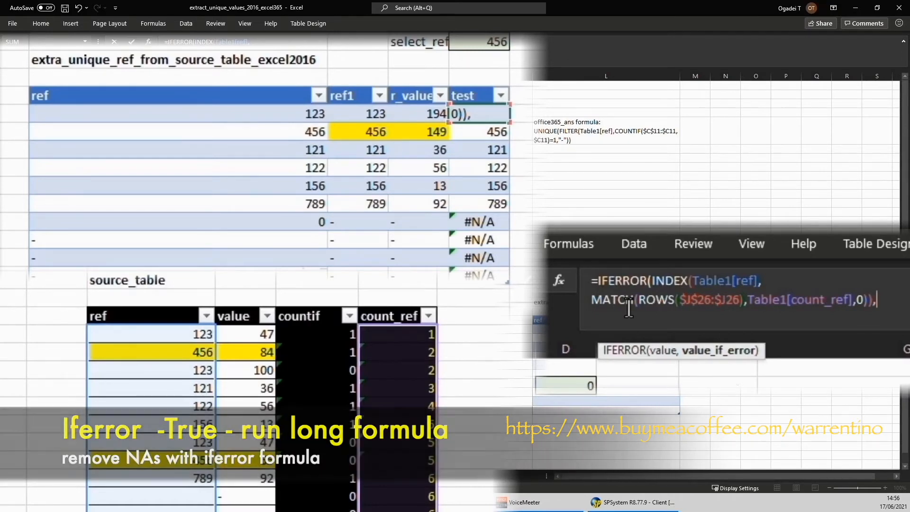
key("alt+Return")
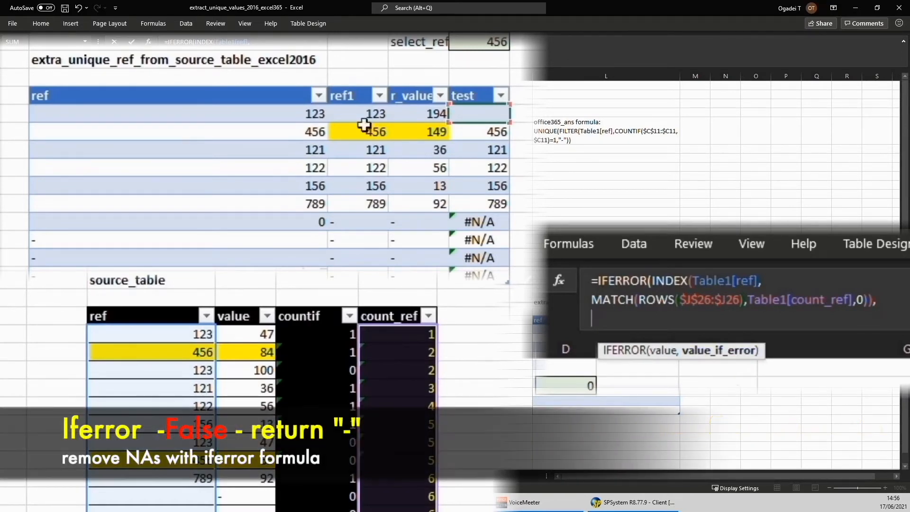
type("\"-\"")
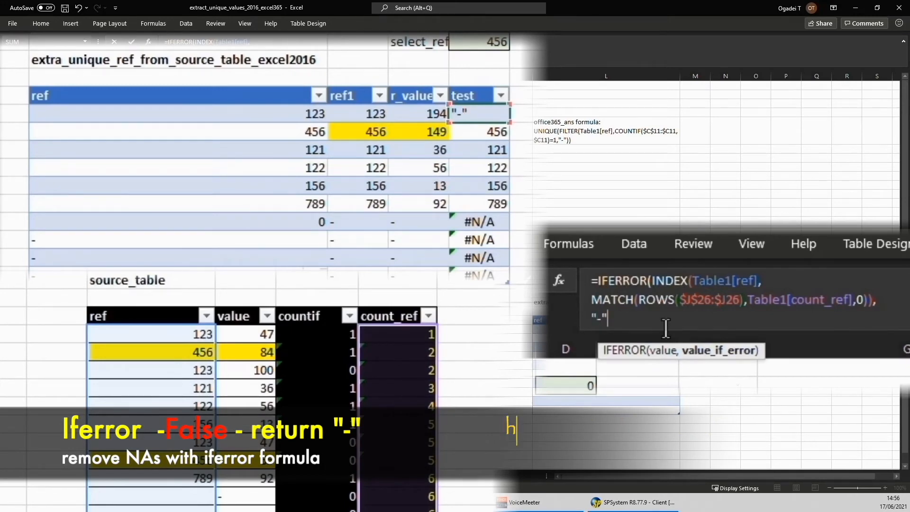
type(")")
key("Return")
key("Up")
key("Up")
key("Down")
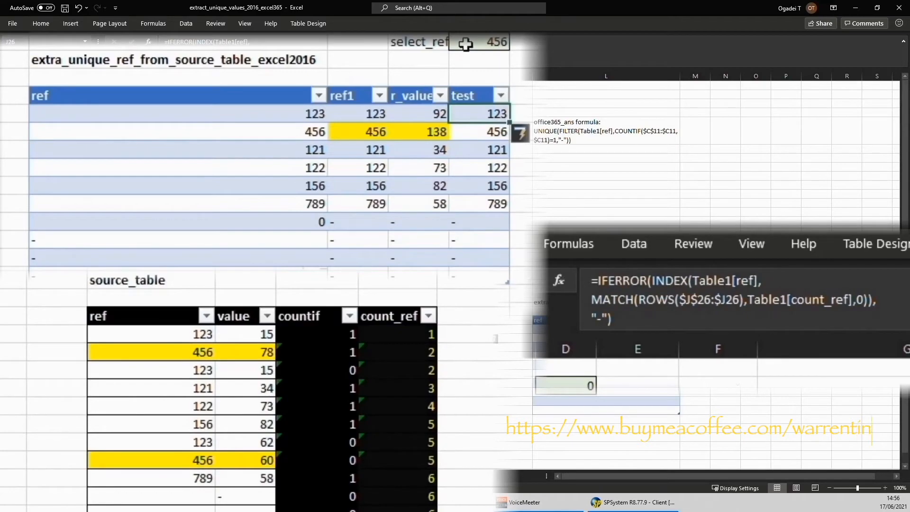
key("ctrl+shift+Down")
key("Up")
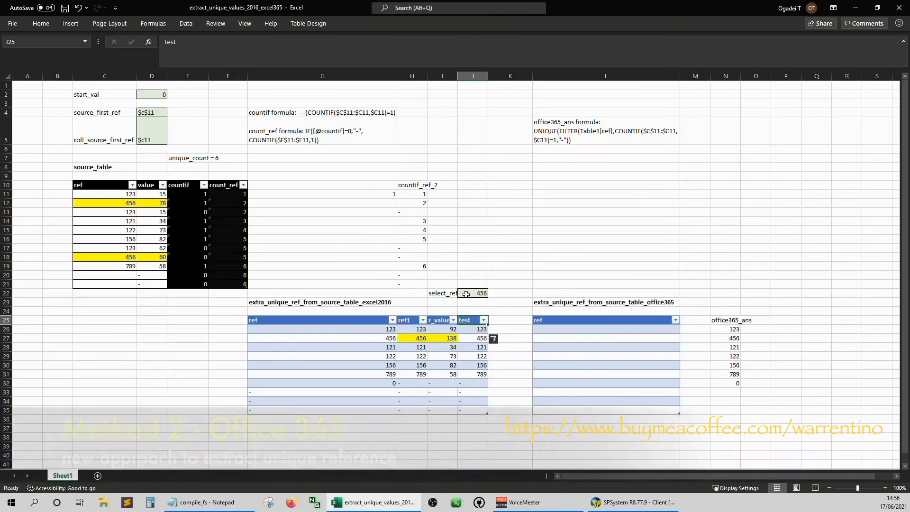
Examine the office365_ans list as a dynamic array returned from its first cell
left_click(753, 320)
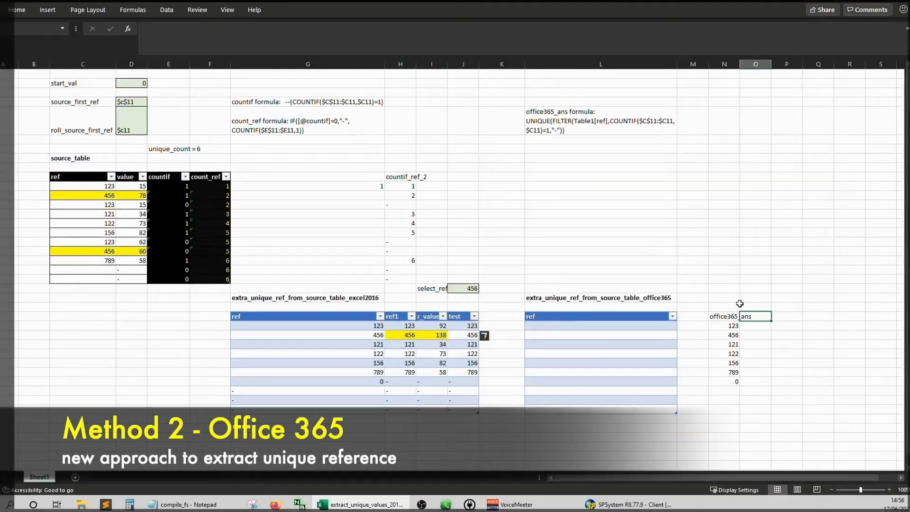
left_click(731, 326)
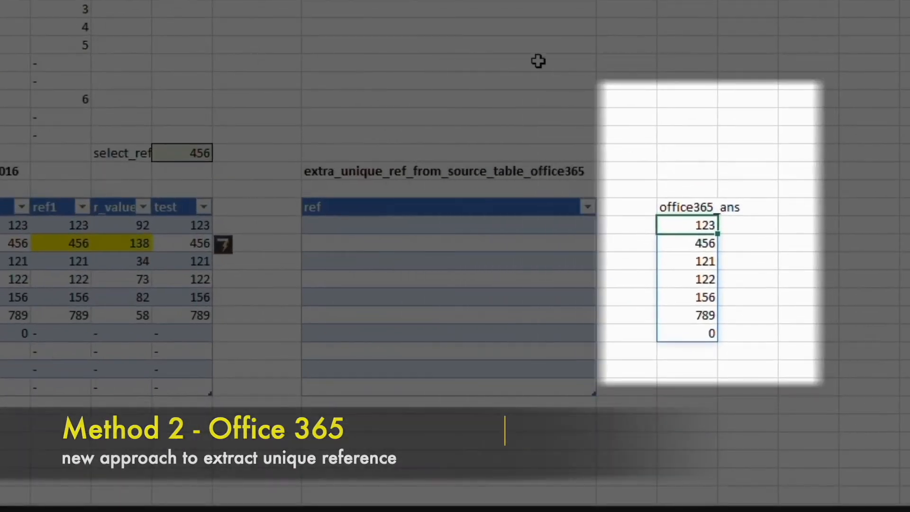
left_click(785, 326)
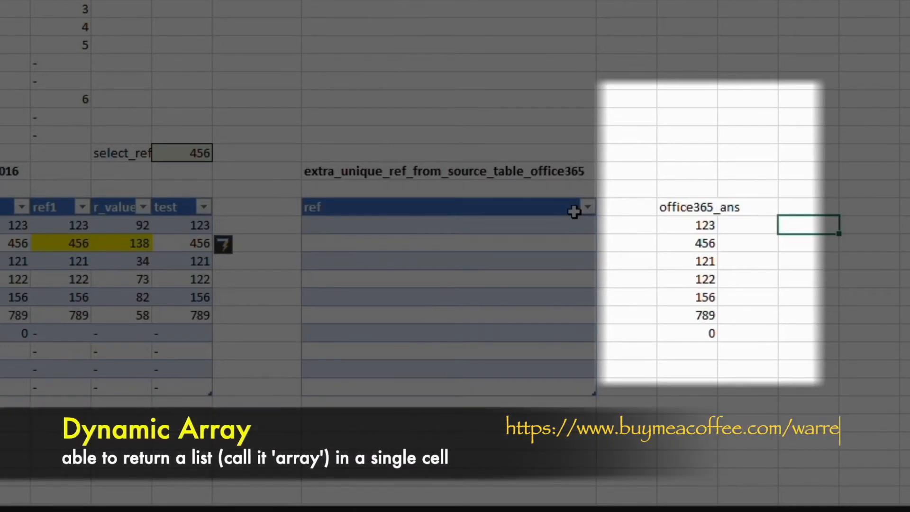
key("Left")
key("Left")
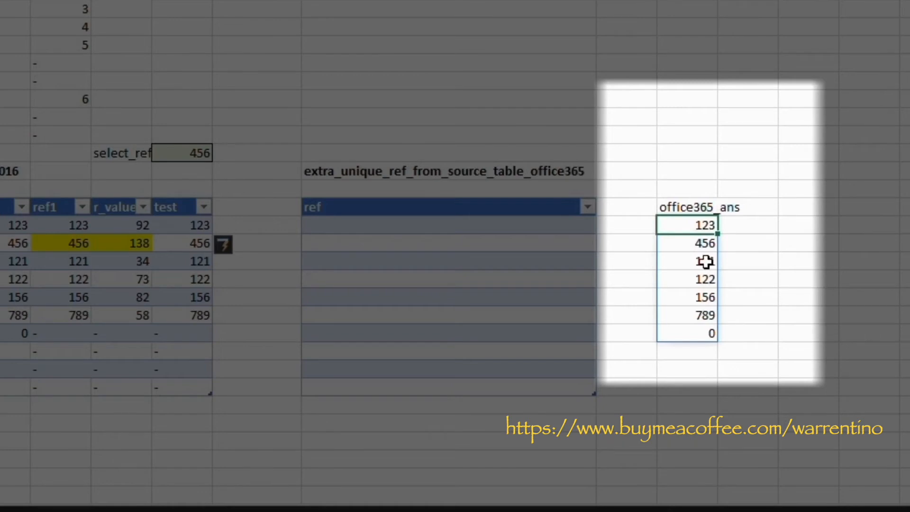
Try writing an example bracketed array, 1,2,3,4..., in the cell four rows above the office365_ans header
left_click(702, 167)
key("Up")
key("Up")
type("1,2,3")
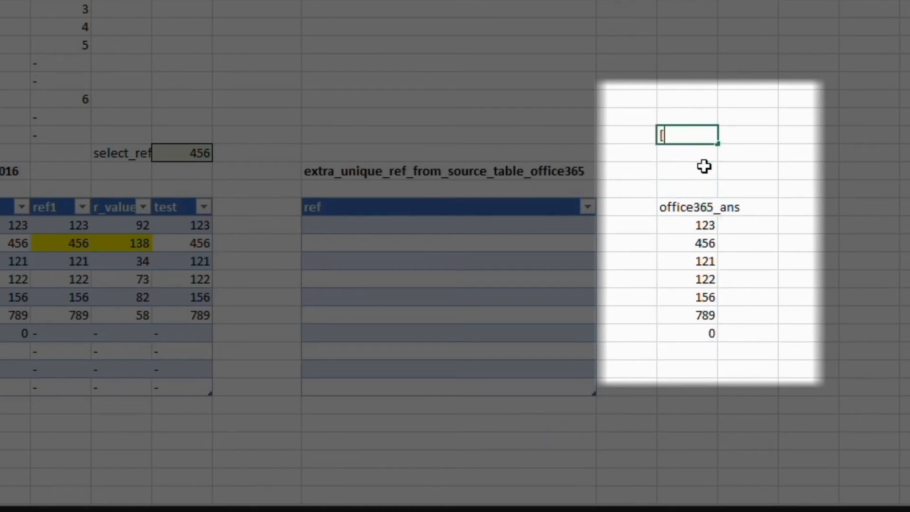
type("2,3,4...")
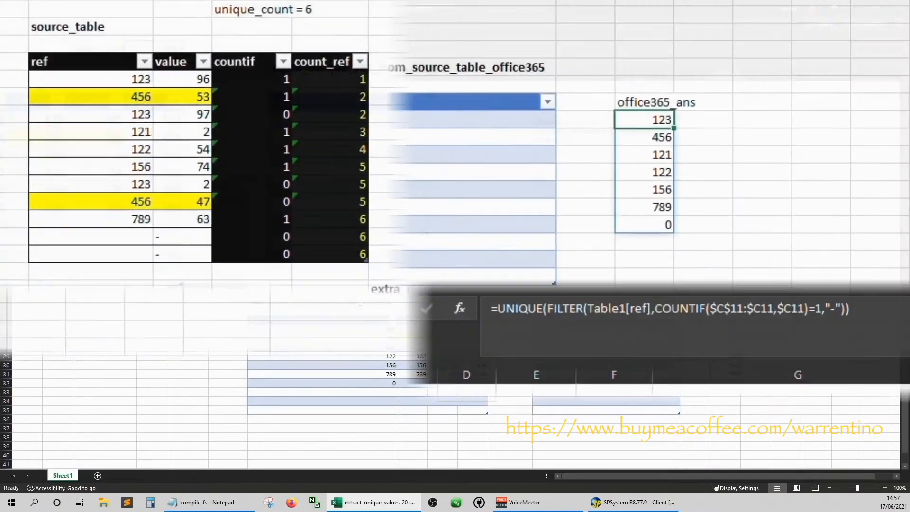
Try the formula =UNIQUE(Table1[ref]) two columns over from the first office365_ans value
key("Right")
type("=")
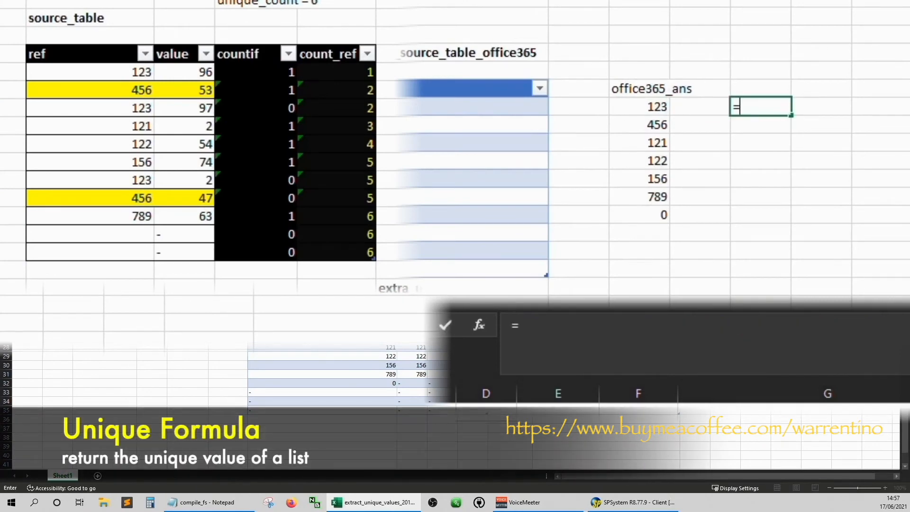
type("unique(")
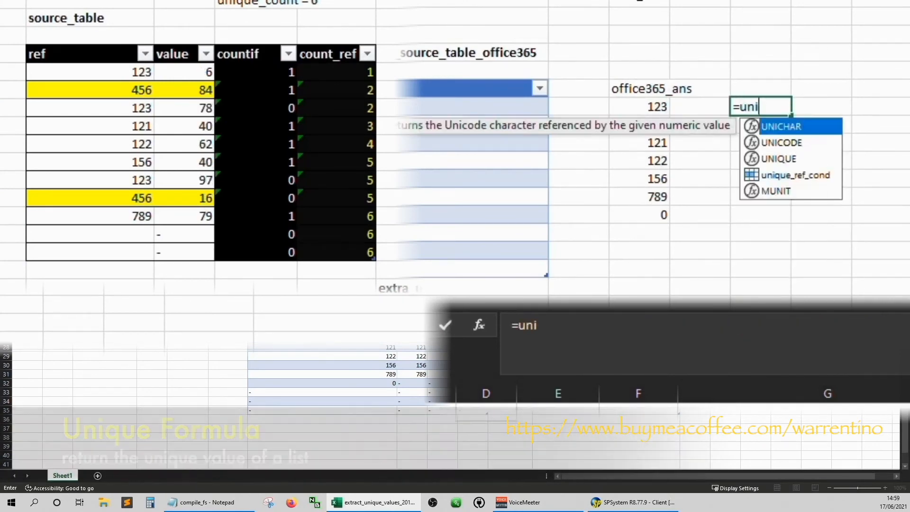
left_click(88, 29)
key("Down")
key("Down")
key("ctrl+shift+Down")
key("shift+Down")
key("shift+Down")
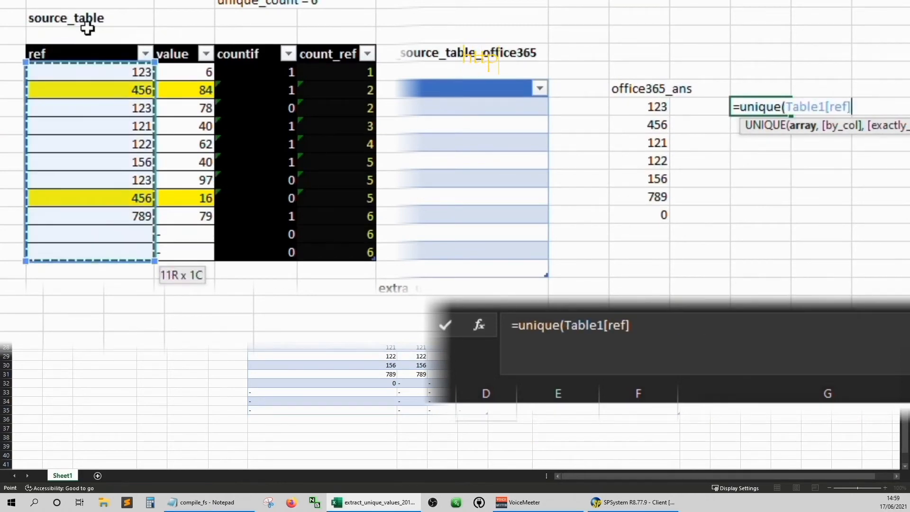
type(")")
key("ctrl+Return")
key("Up")
key("Down")
Undo the UNIQUE formula entry to bring back the FILTER formula with its COUNTIF condition
key("ctrl+z")
key("ctrl+z")
key("ctrl+z")
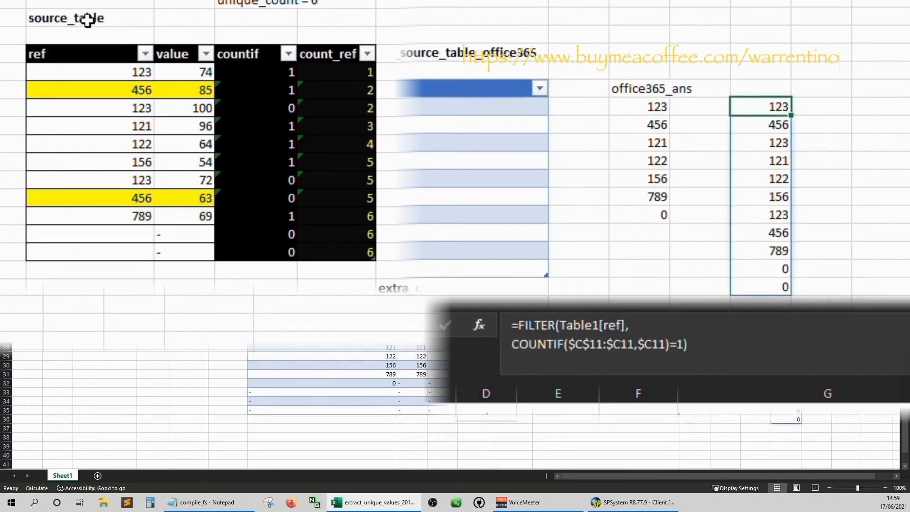
Delete the COUNTIF condition from the FILTER formula beside office365_ans, keeping Table1[ref] as its array
left_click(678, 345)
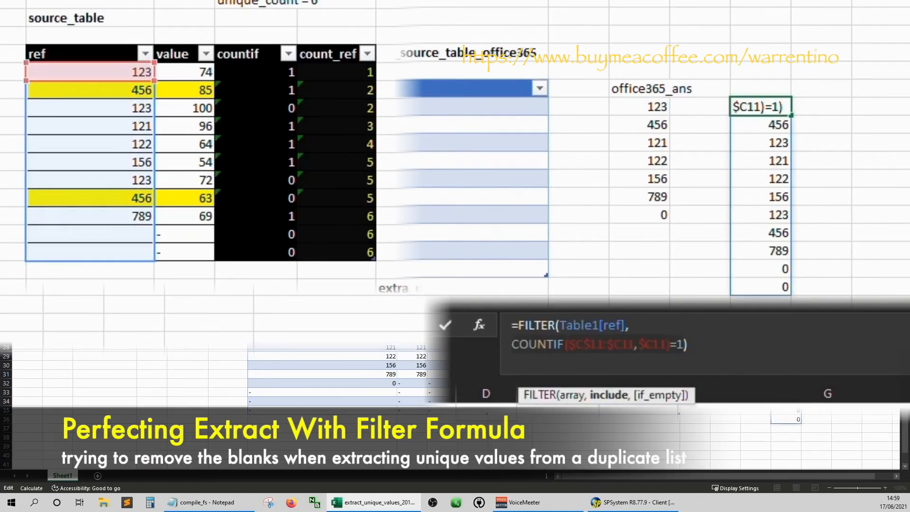
key("shift+Home")
key("BackSpace")
left_click(205, 34)
key("Left")
key("Down")
key("Down")
left_click(762, 107)
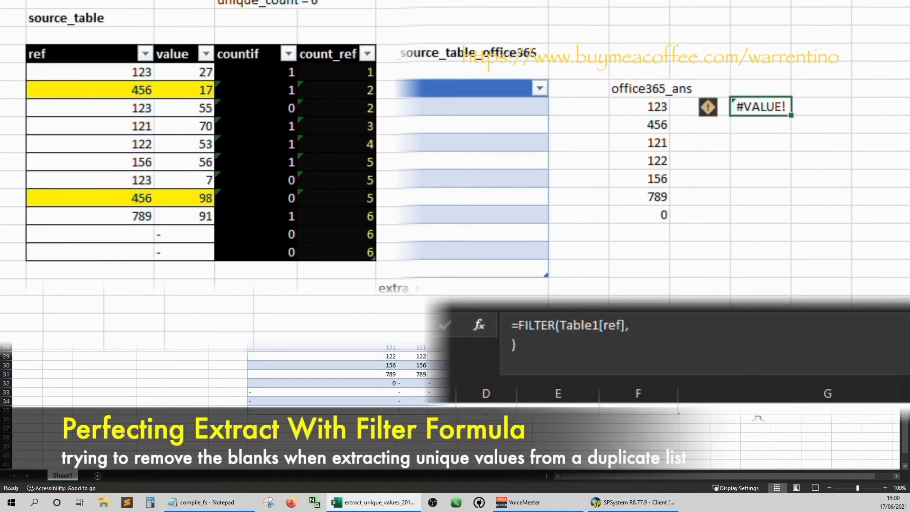
Set the FILTER formula's include argument to Table1[ref]>0 and complete the formula
left_click(630, 326)
left_click(169, 22)
key("Left")
key("Down")
key("Down")
key("Down")
key("ctrl+shift+Down")
key("shift+Down")
key("shift+Down")
type(">")
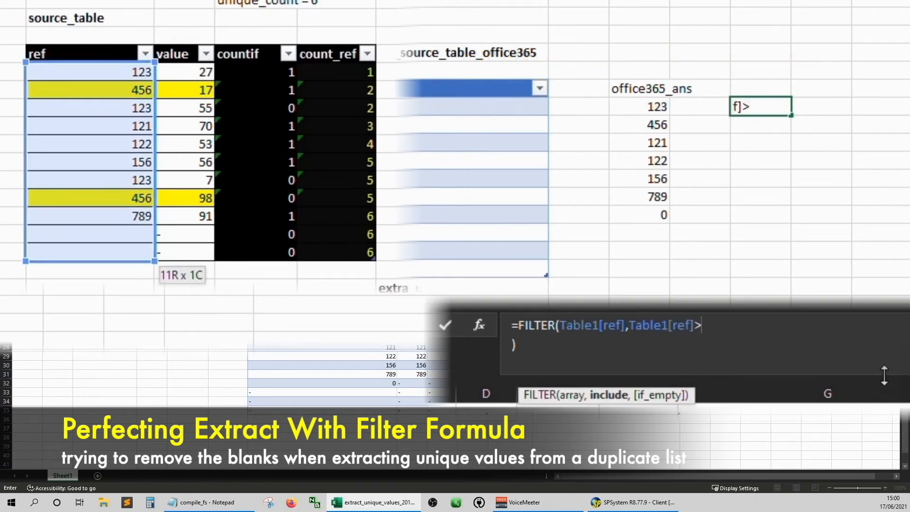
key("Return")
key("Up")
key("Up")
key("Down")
Wrap the FILTER formula in UNIQUE, giving =UNIQUE(FILTER(Table1[ref],Table1[ref]>0))
left_click(519, 326)
type("uniq")
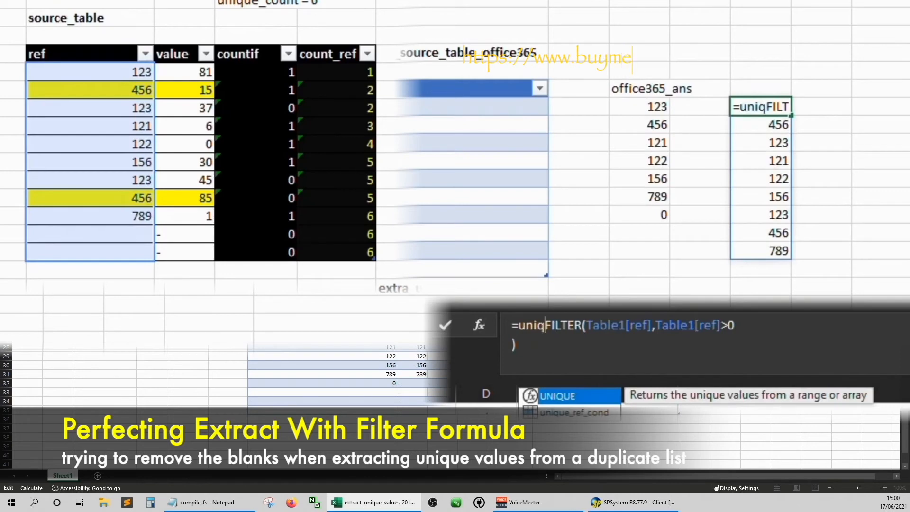
key("Tab")
key("Down")
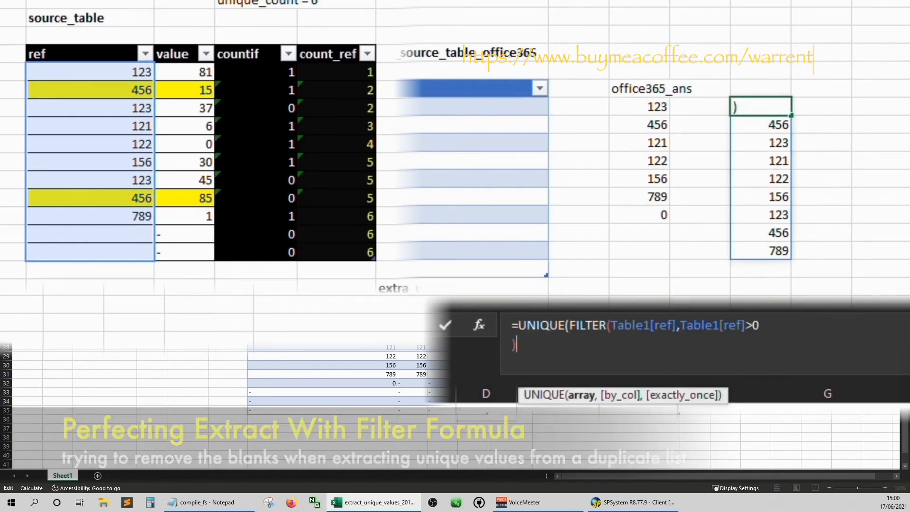
type(")")
key("Return")
key("Up")
key("Up")
key("Down")
key("Left")
key("Left")
key("Right")
key("Right")
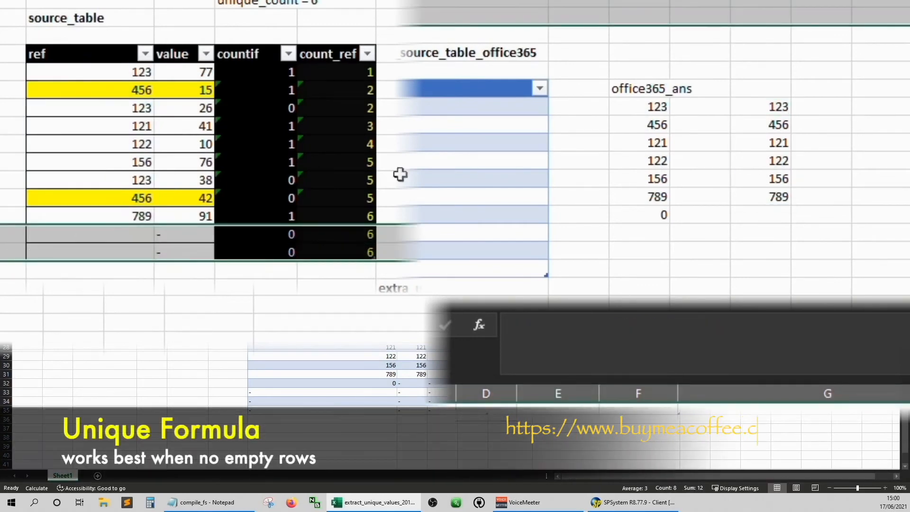
Examine the list returned by the UNIQUE and FILTER formula beside office365_ans
left_click(405, 179)
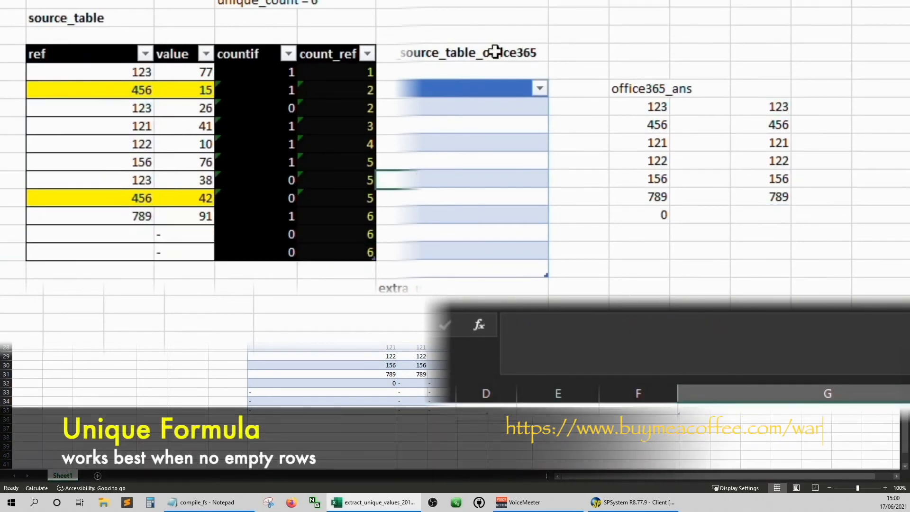
left_click(757, 2)
left_click(792, 122)
left_click(788, 113)
key("shift+Down")
key("shift+Down")
key("shift+Down")
key("shift+Down")
key("shift+Down")
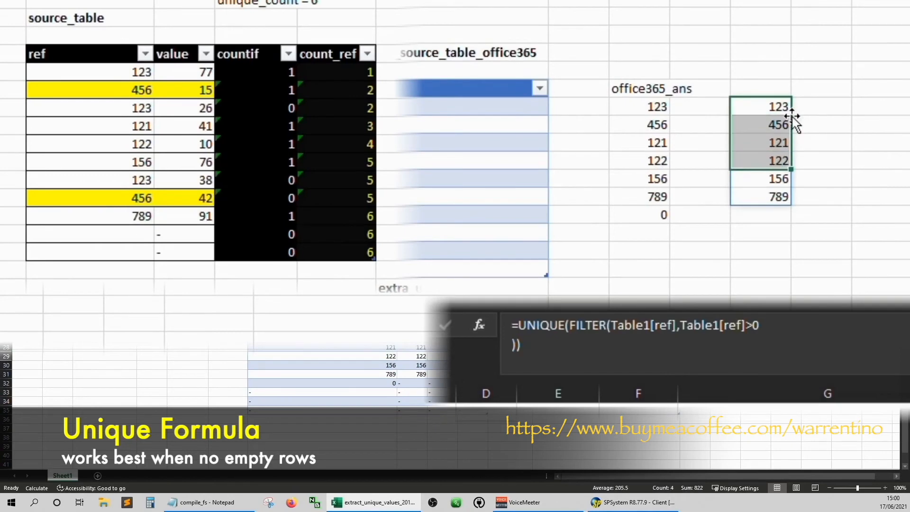
key("Up")
left_click(787, 112)
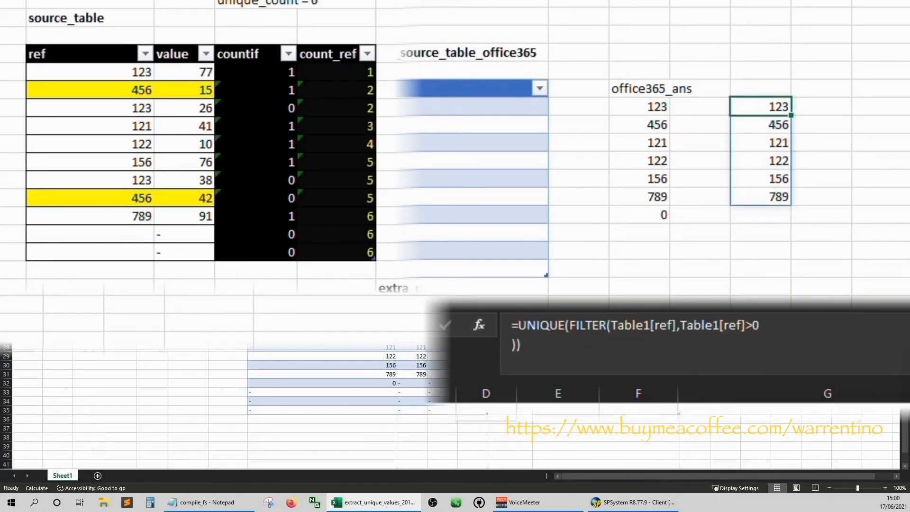
Try adding ref 4 in a new row at the end of source_table, and undo the entry
left_click(3, 234)
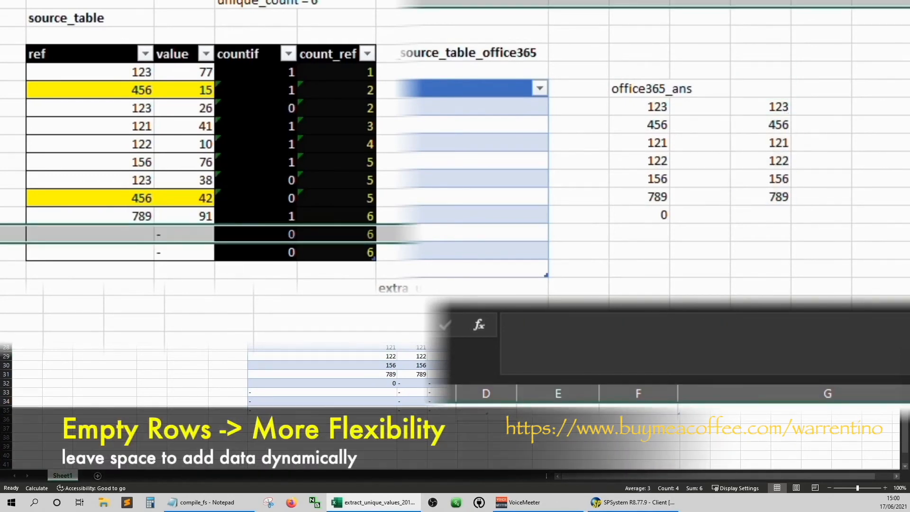
left_click(102, 253)
type("4")
key("Tab")
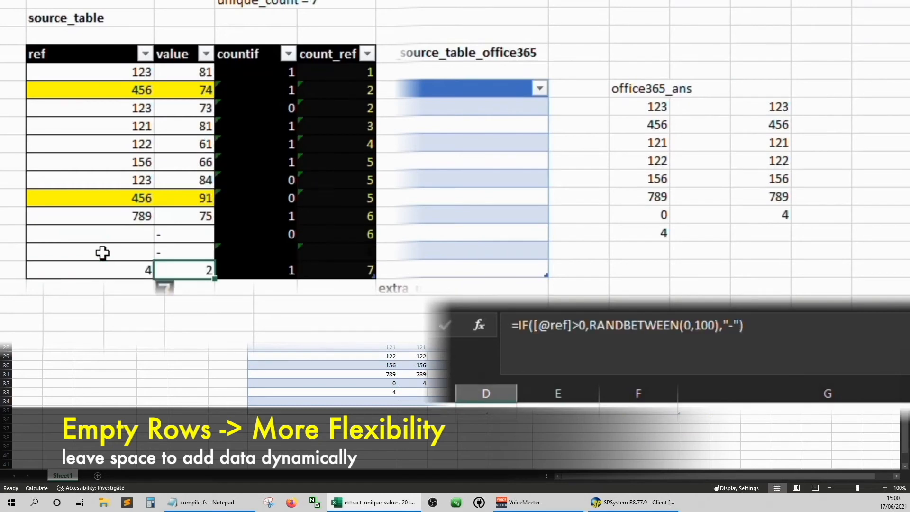
key("ctrl+z")
key("ctrl+z")
key("Up")
key("Up")
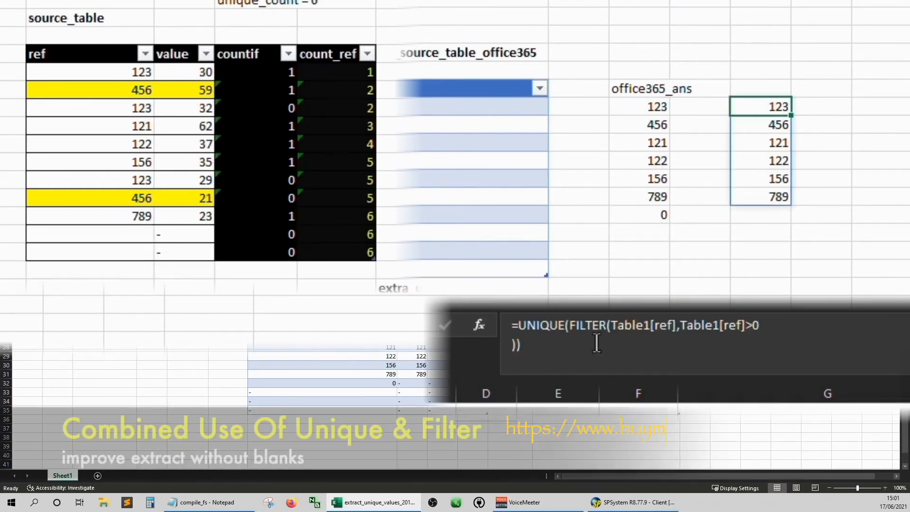
Try pasting only the UNIQUE and FILTER formula into the first ref cell of the extra_unique_ref_from_source_table_office365 table
left_click(569, 325)
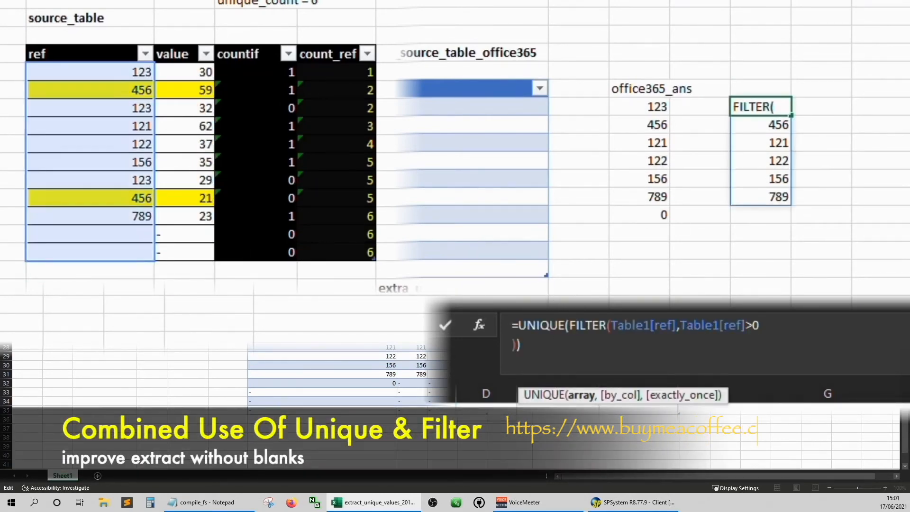
key("shift+End")
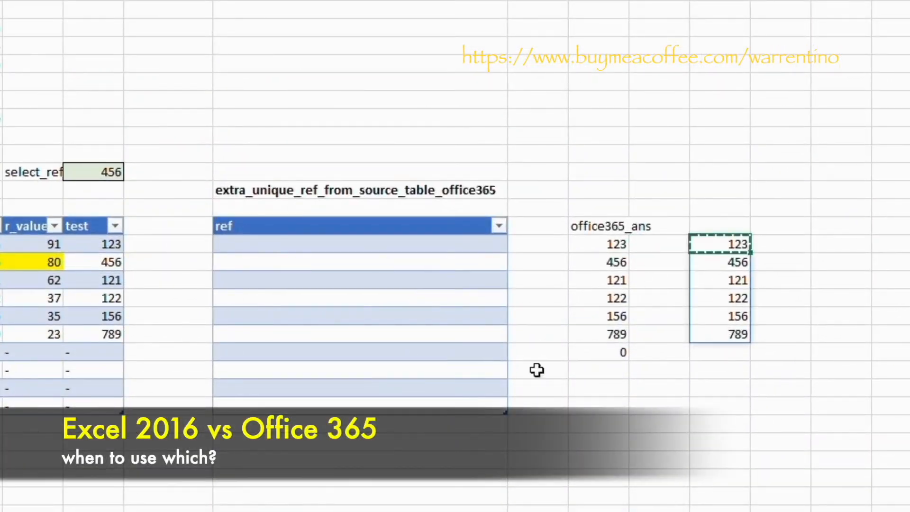
left_click(275, 245)
right_click(260, 252)
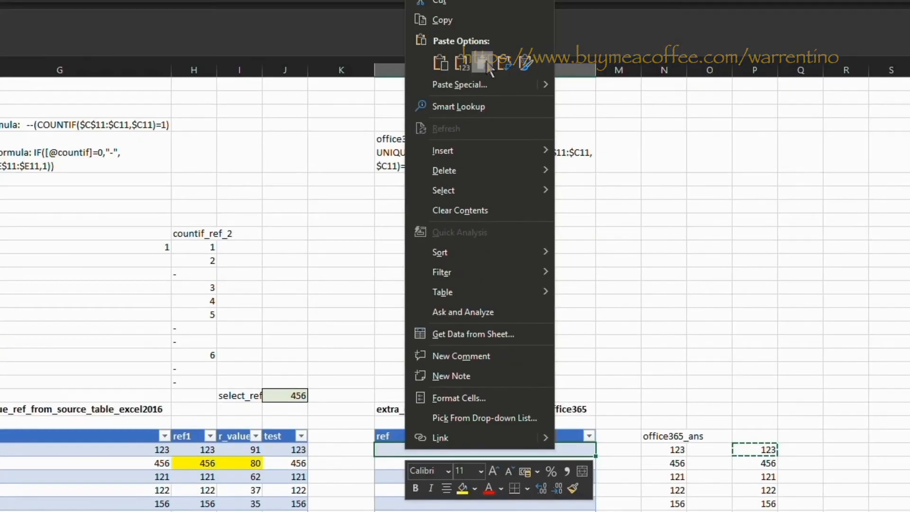
left_click(484, 63)
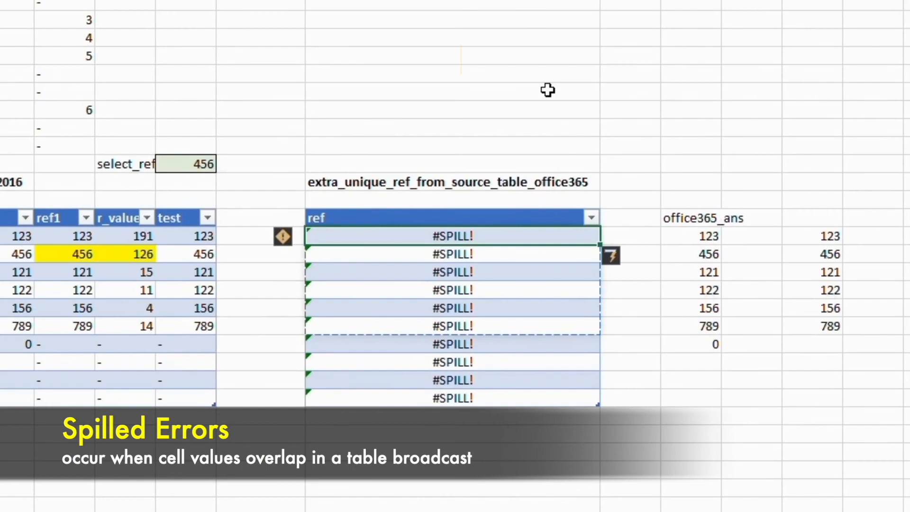
Try writing the list's values as an example array, 123,456,1, in the cell three rows above the header row
left_click(753, 237)
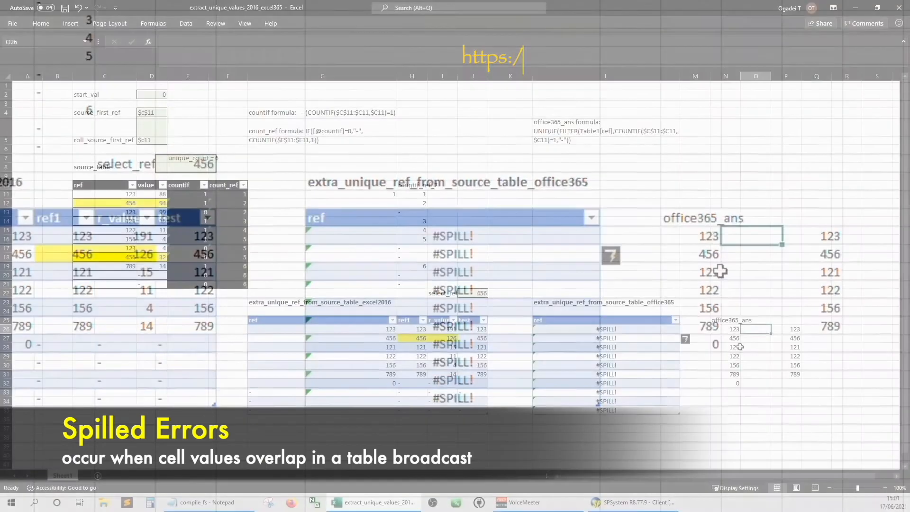
left_click(812, 236)
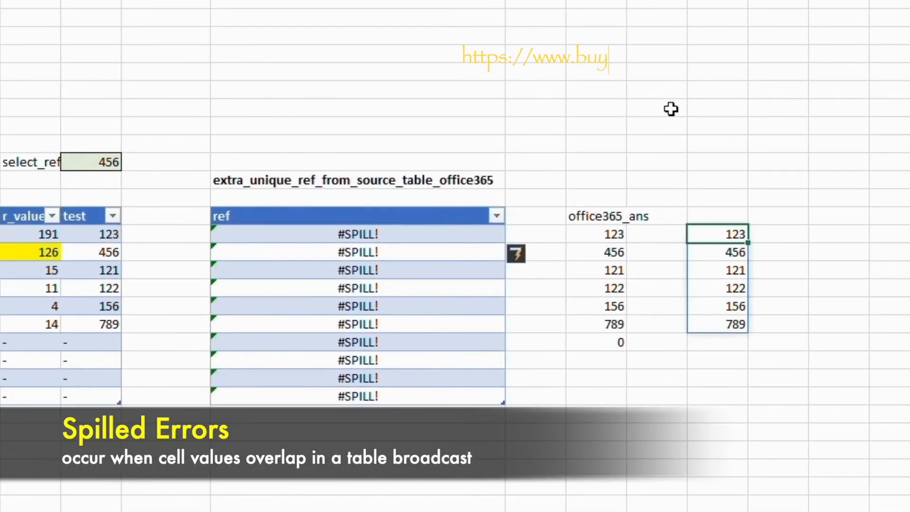
key("Down")
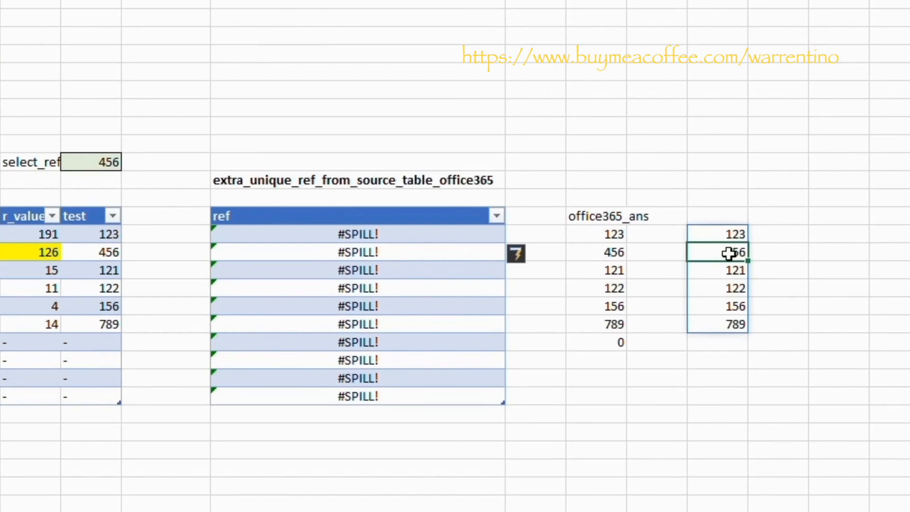
left_click(703, 235)
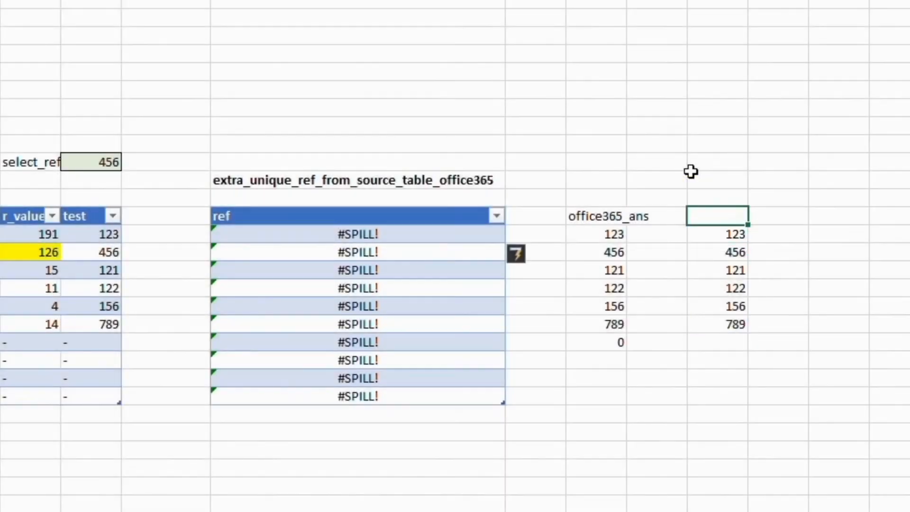
left_click(692, 166)
type("123,456,1")
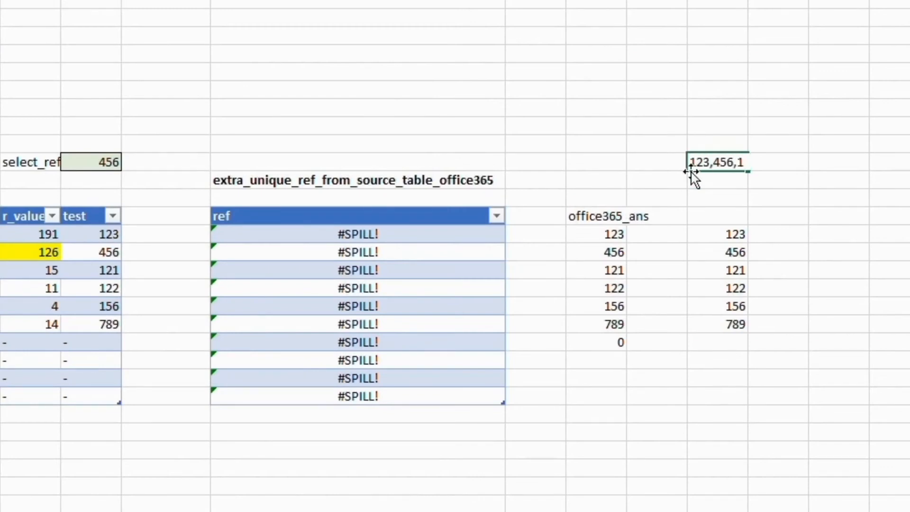
key("BackSpace")
key("BackSpace")
key("BackSpace")
key("BackSpace")
key("BackSpace")
key("BackSpace")
key("BackSpace")
key("BackSpace")
key("BackSpace")
key("BackSpace")
key("BackSpace")
key("BackSpace")
key("BackSpace")
key("BackSpace")
key("BackSpace")
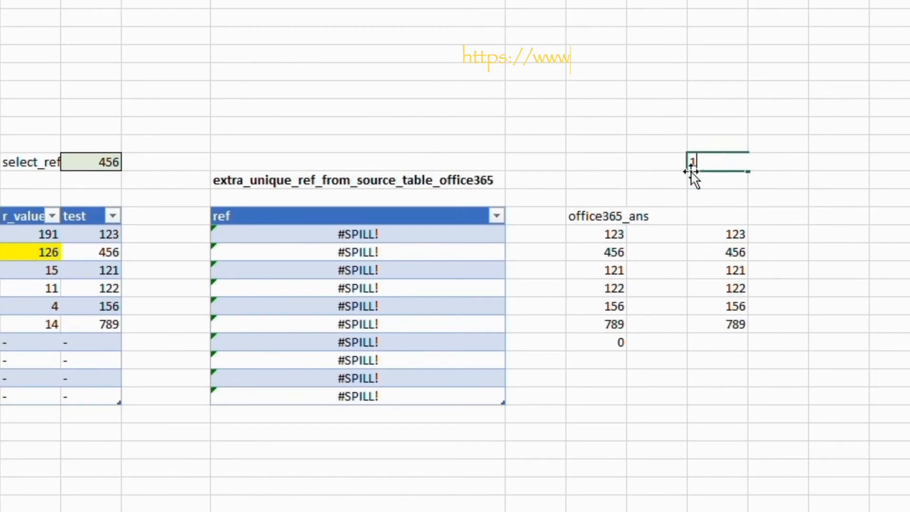
key("Return")
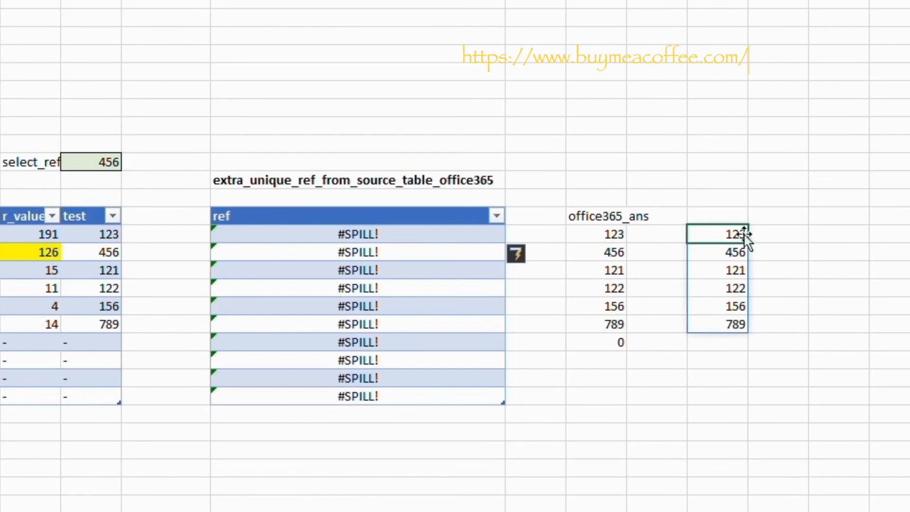
Examine the spill ranges of the formula cells in the office365 table's ref column
left_click(356, 238)
key("Down")
key("Up")
key("Down")
key("Down")
key("Down")
key("Up")
key("Up")
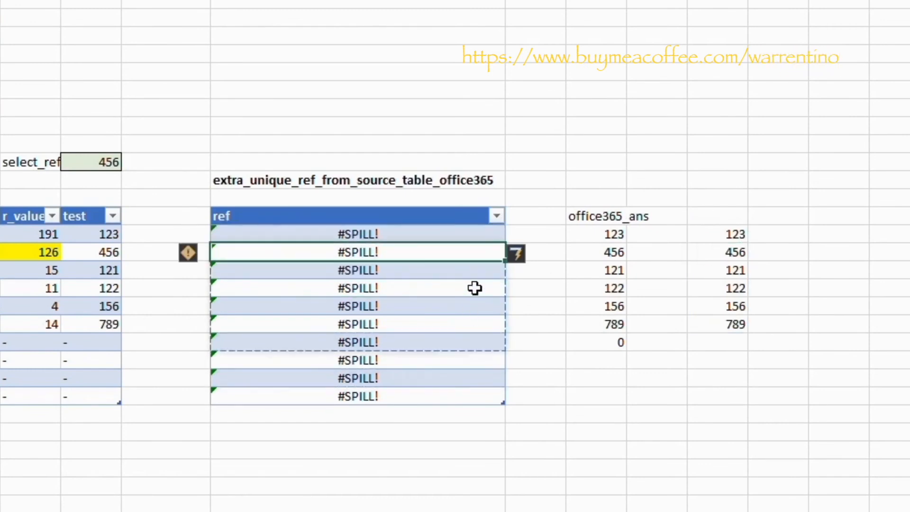
Clear the pasted formulas from the whole ref column of the office365 table
key("Up")
key("ctrl+shift+Down")
key("Delete")
Compare the Excel 2016 test column formula with the UNIQUE and FILTER formula in P26
key("Left")
key("Left")
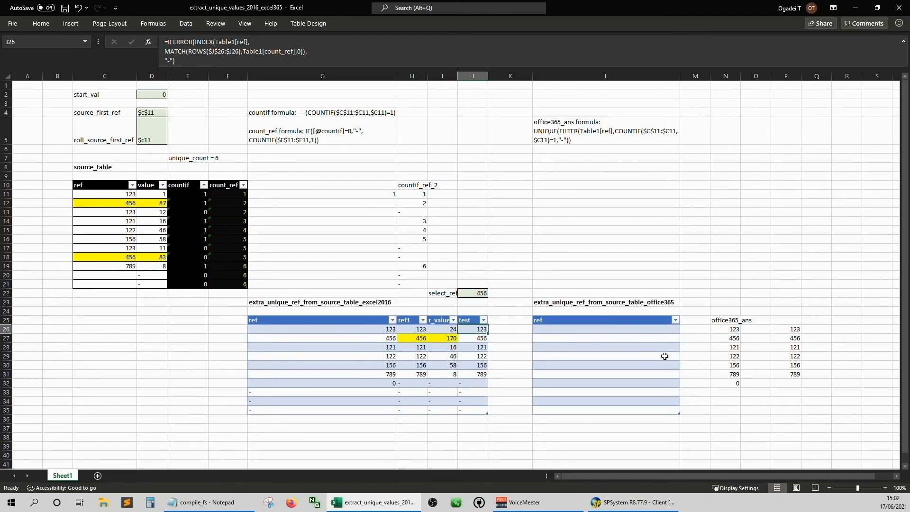
key("Right")
key("Right")
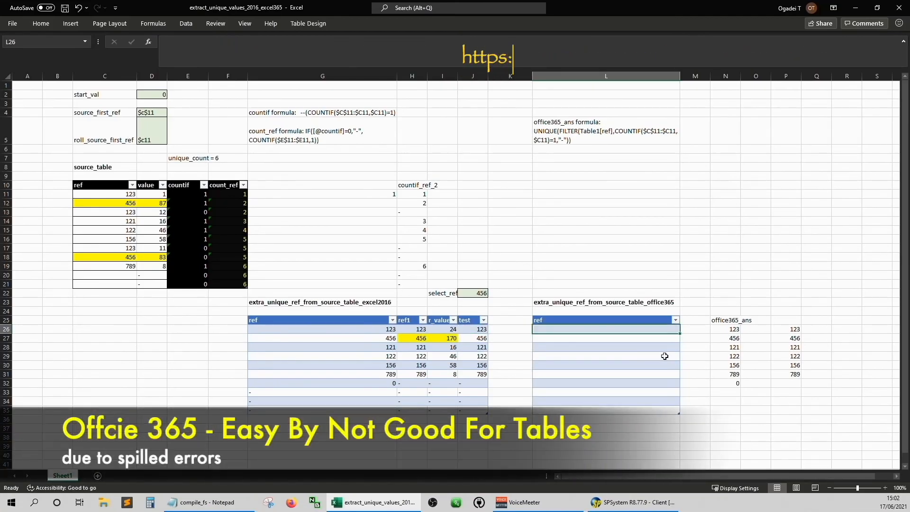
key("Right")
key("Right")
key("Right")
key("Right")
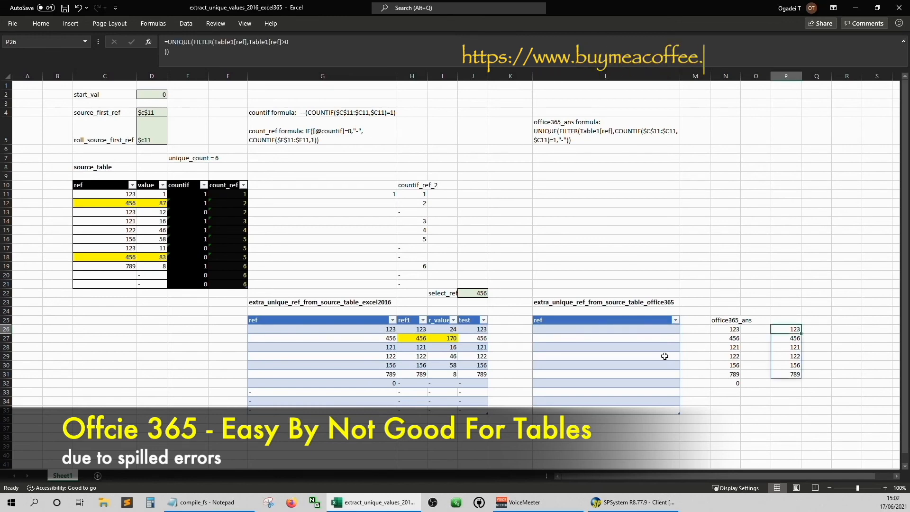
Start data validation for cell P21 and set its allowed criteria to List
key("Up")
key("Up")
key("Up")
key("Up")
key("Up")
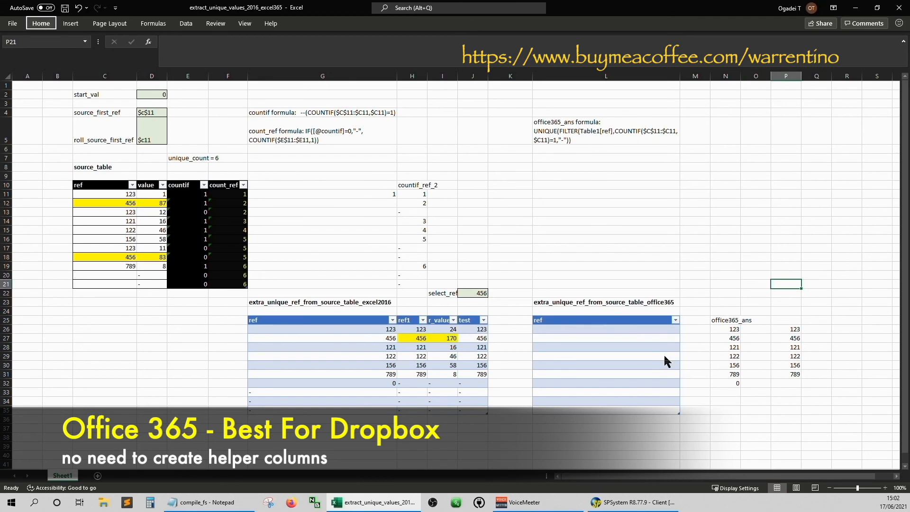
key("a")
key("v")
key("v")
key("Tab")
key("l")
key("Tab")
key("Tab")
key("Tab")
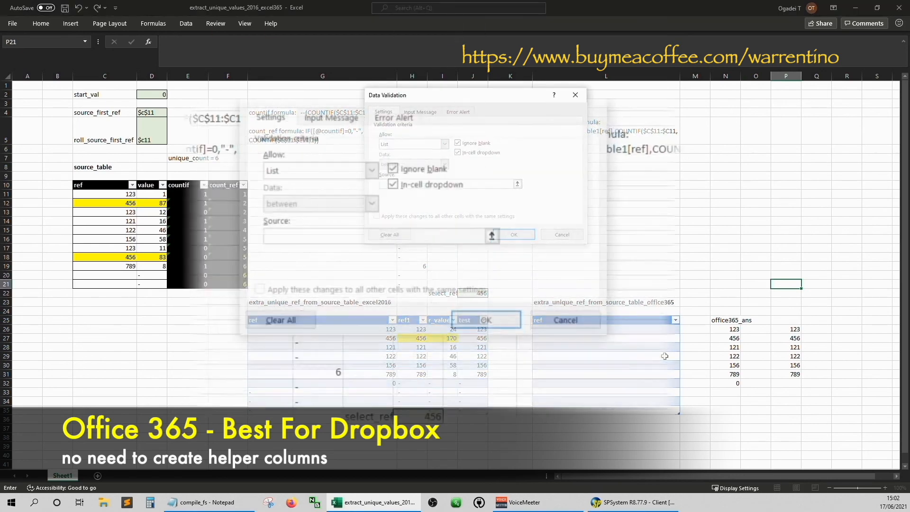
Set the validation list's source to =$P$26#, apply it and open the dropdown in P21
type("=")
left_click(784, 328)
type("#")
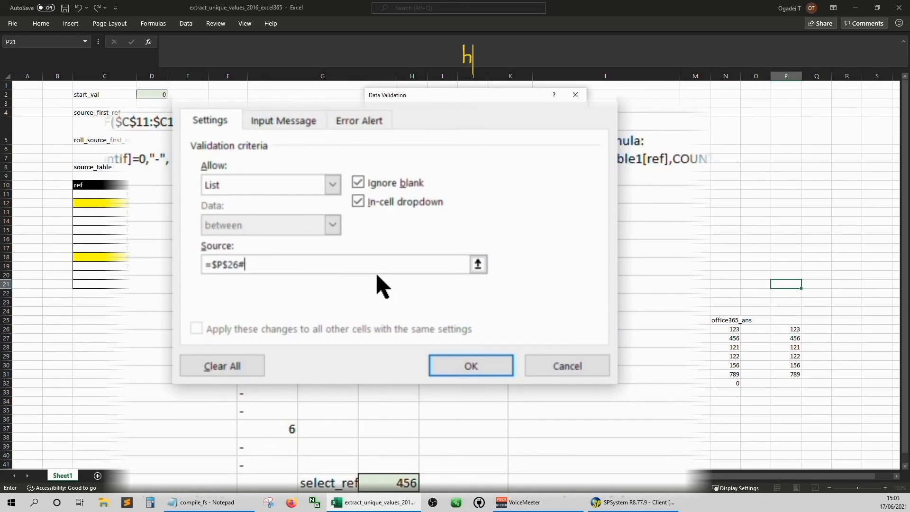
key("Return")
left_click(806, 284)
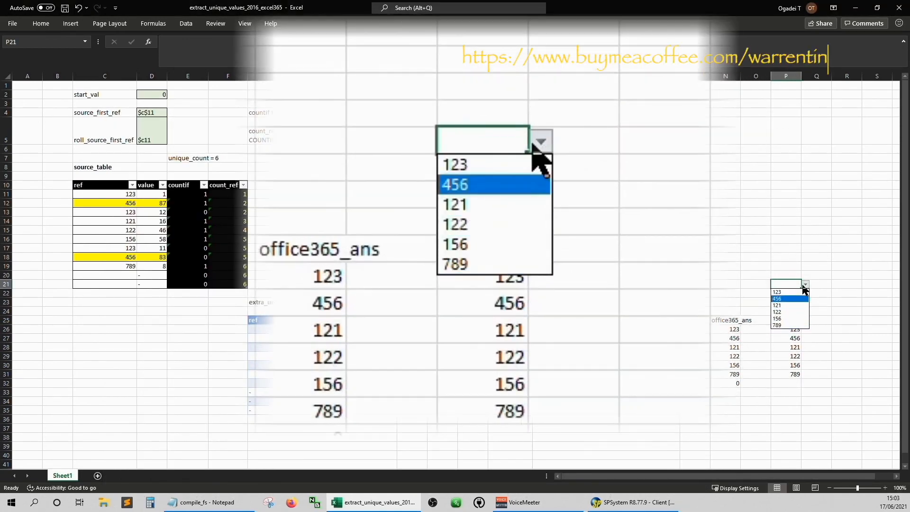
Close the dropdown in P21 and remove its data validation by pasting the blank cell Q21 over it
left_click(804, 284)
left_click(816, 283)
key("ctrl+c")
key("Left")
key("ctrl+v")
key("Escape")
key("Left")
key("Left")
left_click(788, 286)
Examine the test column and the filled rows from ref to test in the extra_unique_ref_from_source_table_excel2016 table
left_click(484, 330)
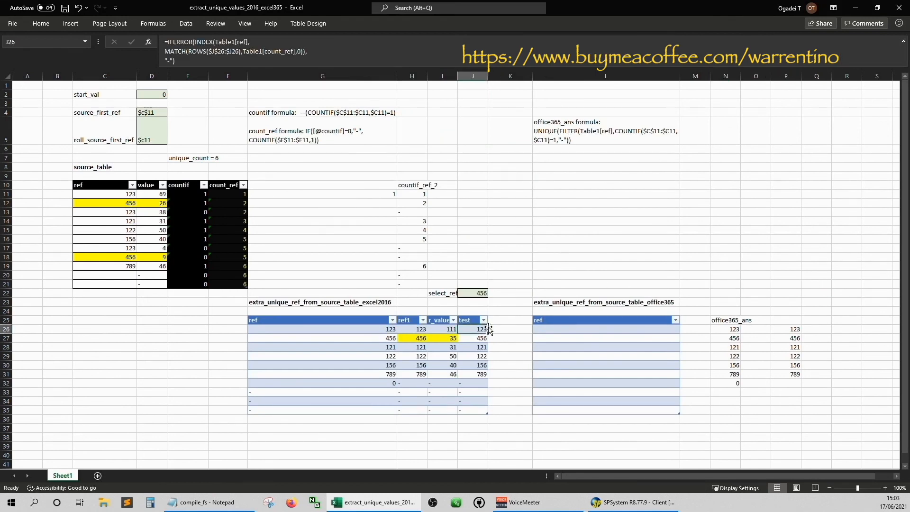
key("ctrl+shift+Down")
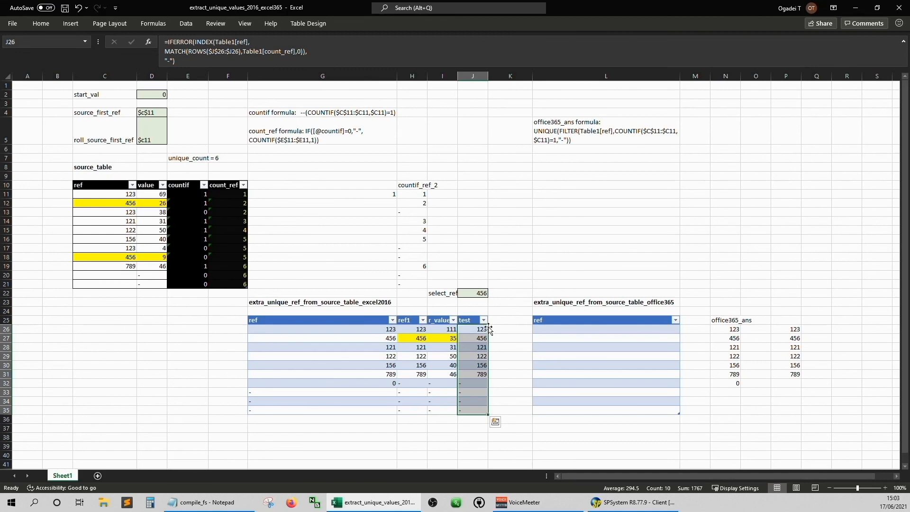
key("Right")
left_click(783, 294)
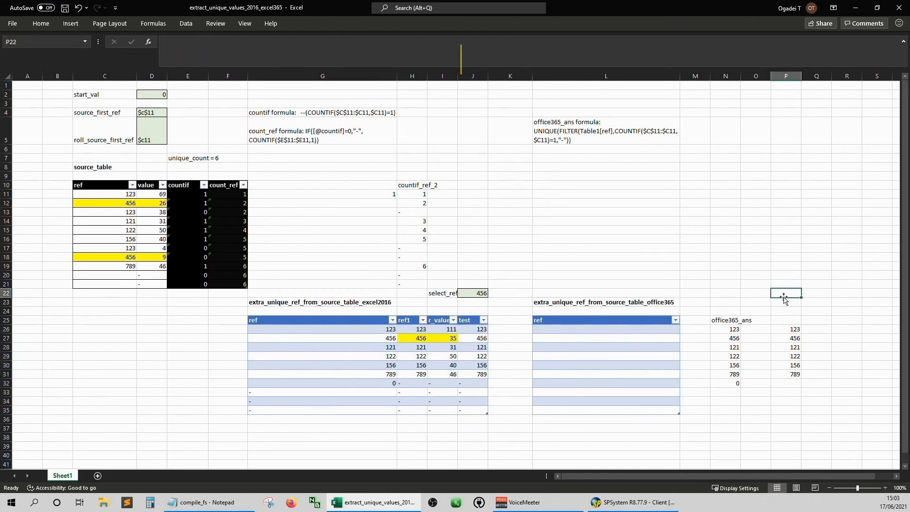
left_click(508, 315)
key("Down")
key("Left")
key("Left")
key("Left")
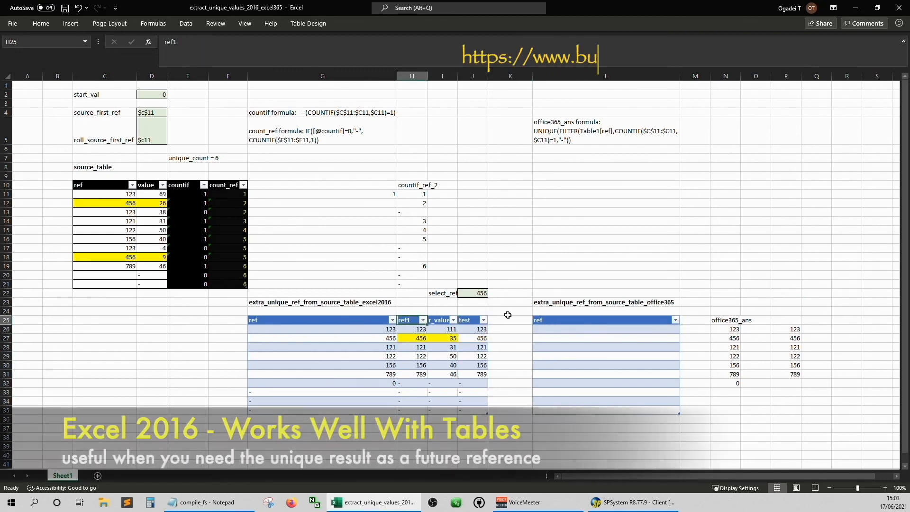
key("Left")
key("Down")
key("shift+Right")
key("shift+Right")
key("shift+Right")
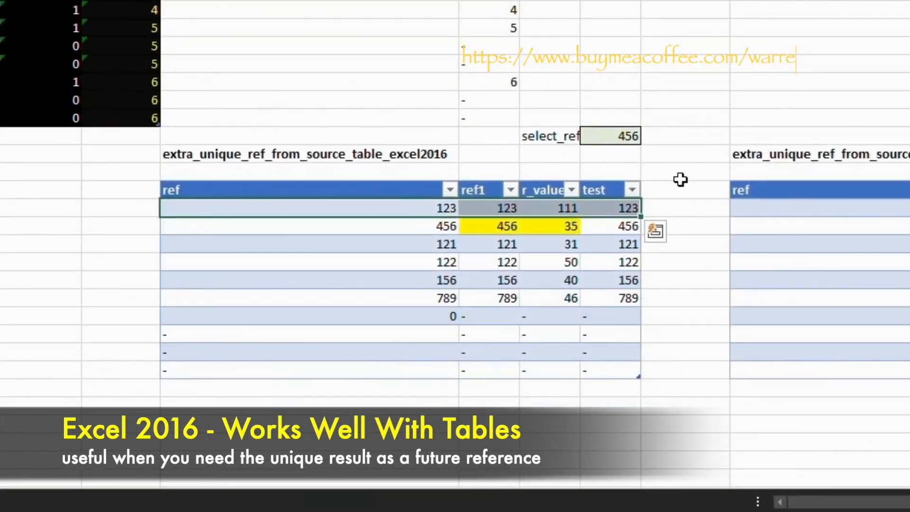
key("shift+Down")
key("shift+Down")
key("shift+Down")
key("shift+Down")
key("shift+Down")
key("Right")
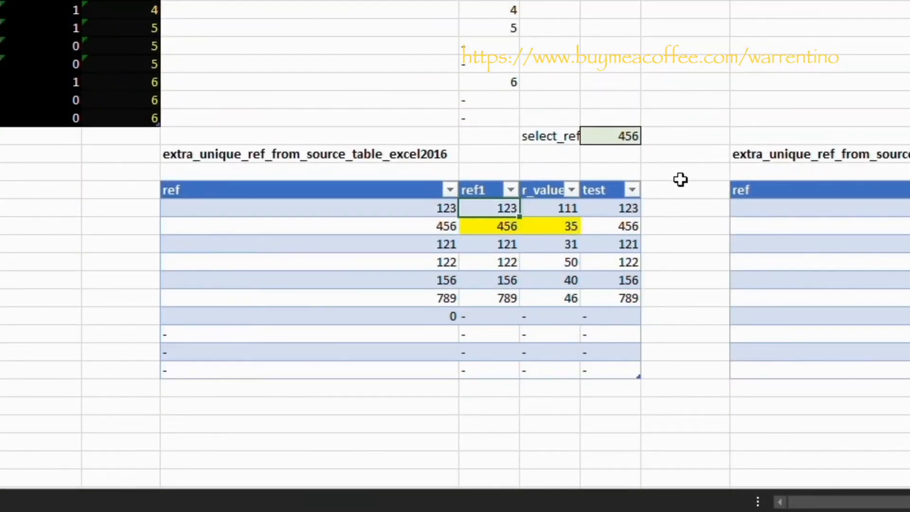
Highlight the Excel 2016 table's test column from its header down through the unique references to review them
key("Up")
key("Right")
key("Right")
key("shift+Down")
key("shift+Down")
key("shift+Down")
key("shift+Down")
key("shift+Down")
key("shift+Down")
key("shift+Down")
key("shift+Down")
key("shift+Down")
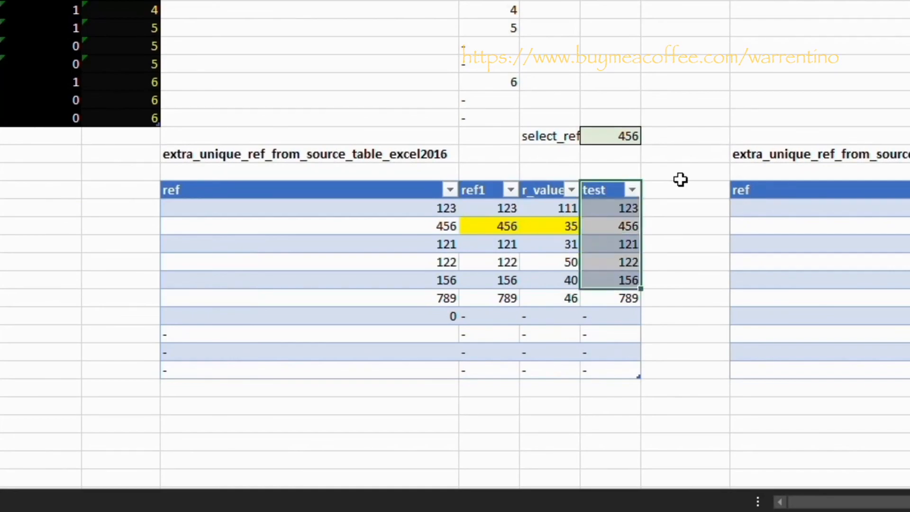
key("shift+Down")
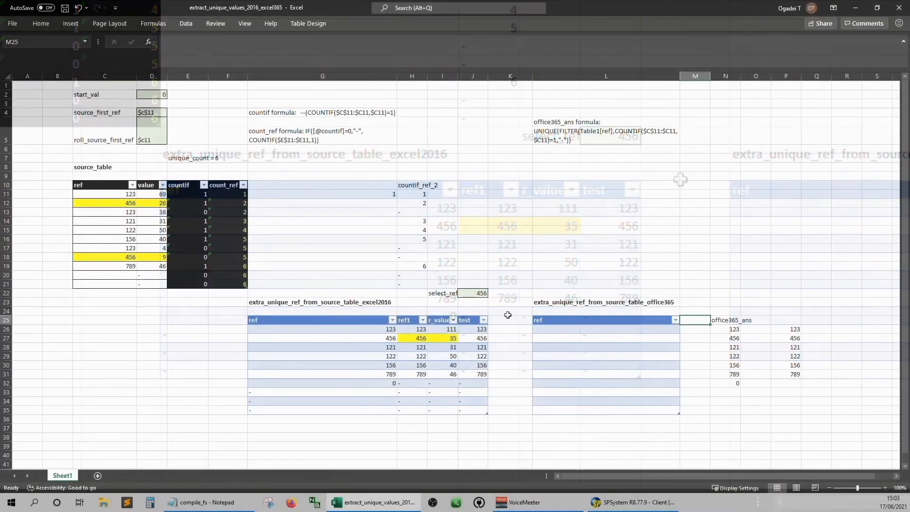